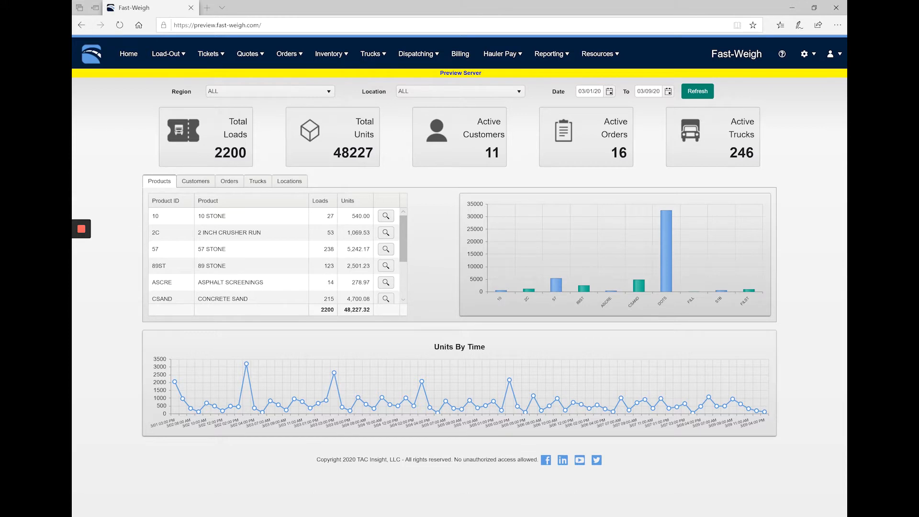
# - Open the tax codes page from the billing resources
pyautogui.click(599, 54)
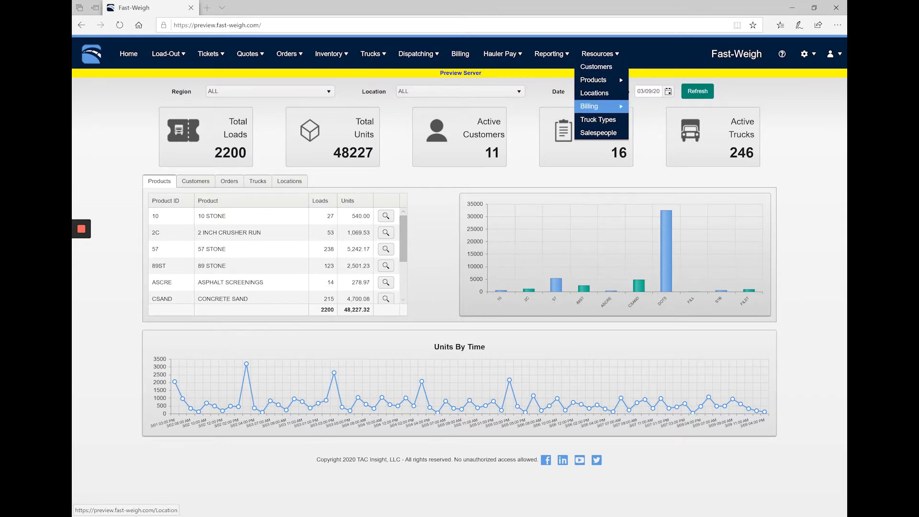
pyautogui.moveTo(593, 106)
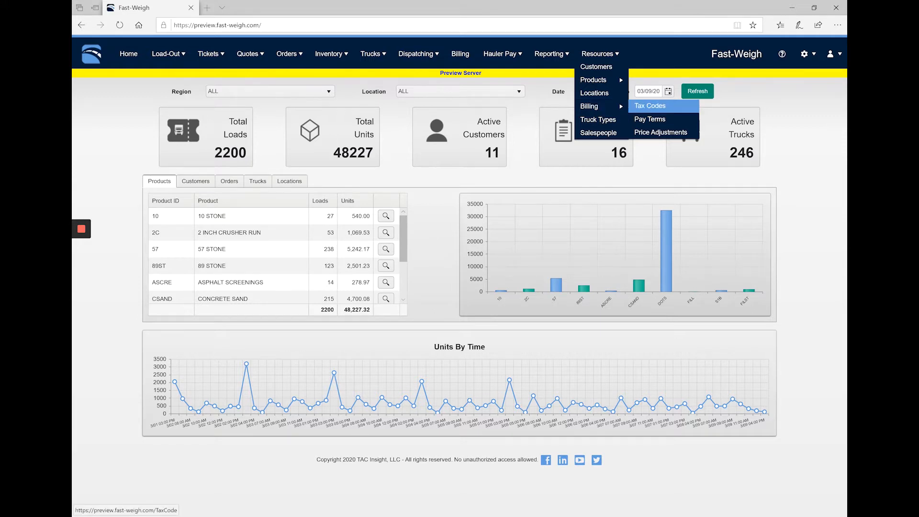
pyautogui.click(650, 105)
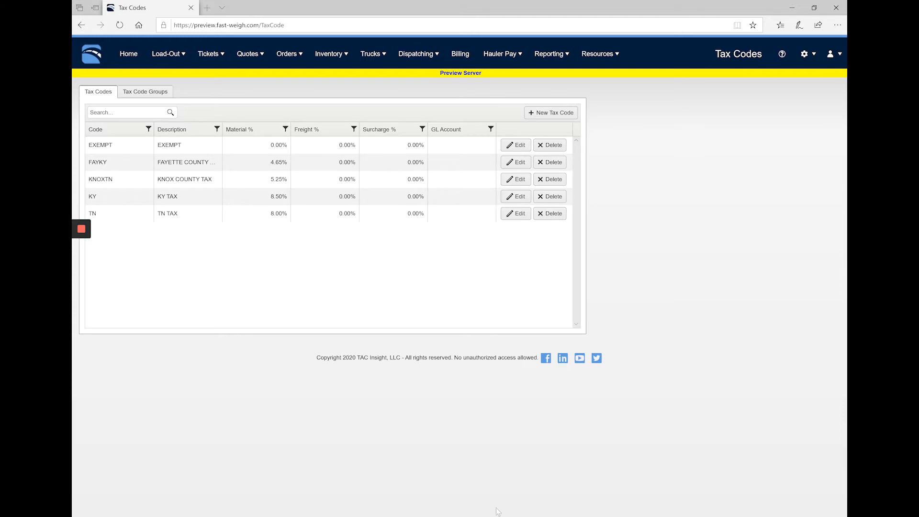
pyautogui.press('Up')
pyautogui.press('Up')
pyautogui.press('Up')
pyautogui.press('Up')
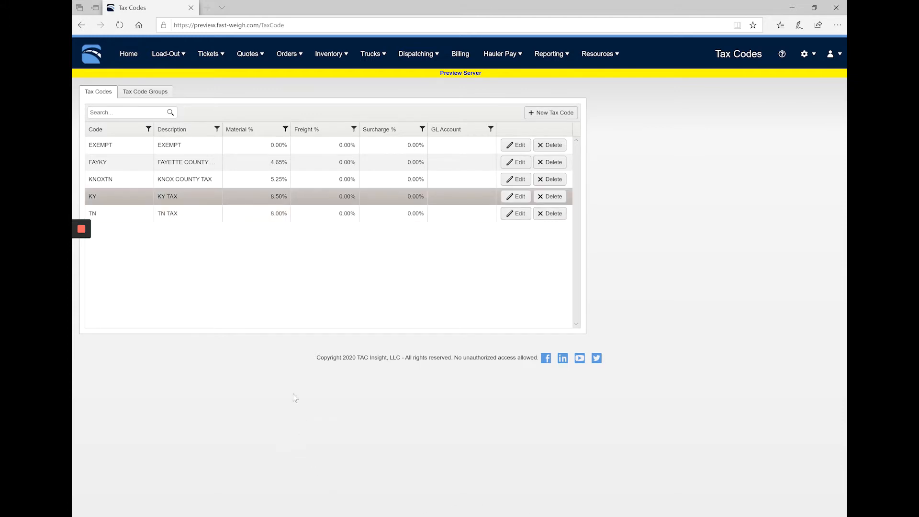
pyautogui.press('Down')
pyautogui.press('Down')
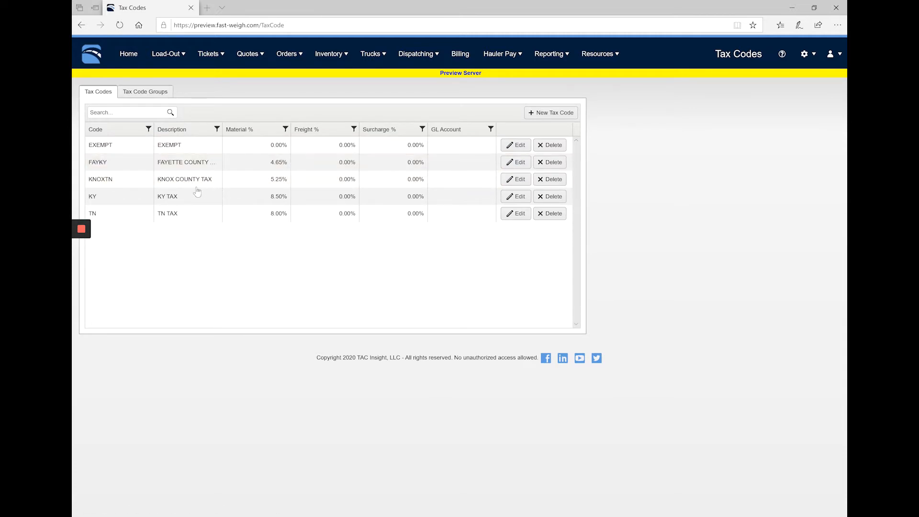
# - Delete the TN Taxes group from the tax code groups and confirm the deletion
pyautogui.click(137, 92)
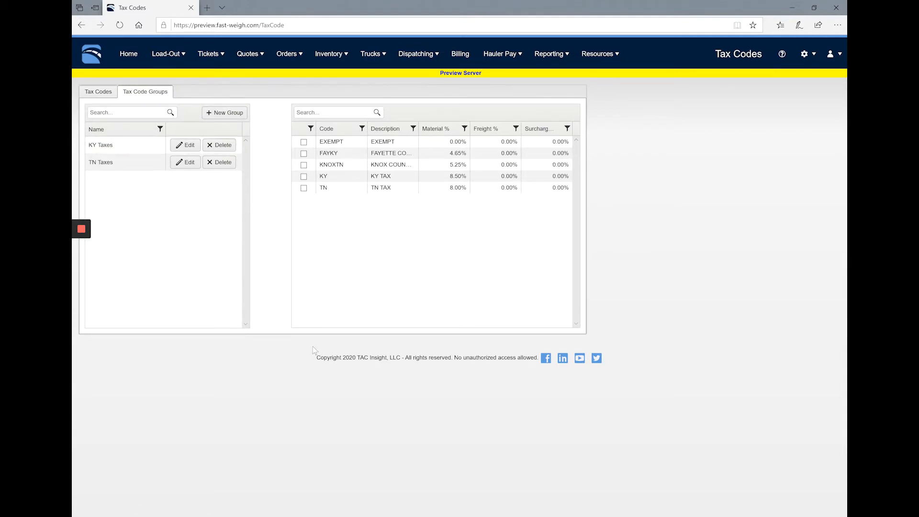
pyautogui.click(219, 161)
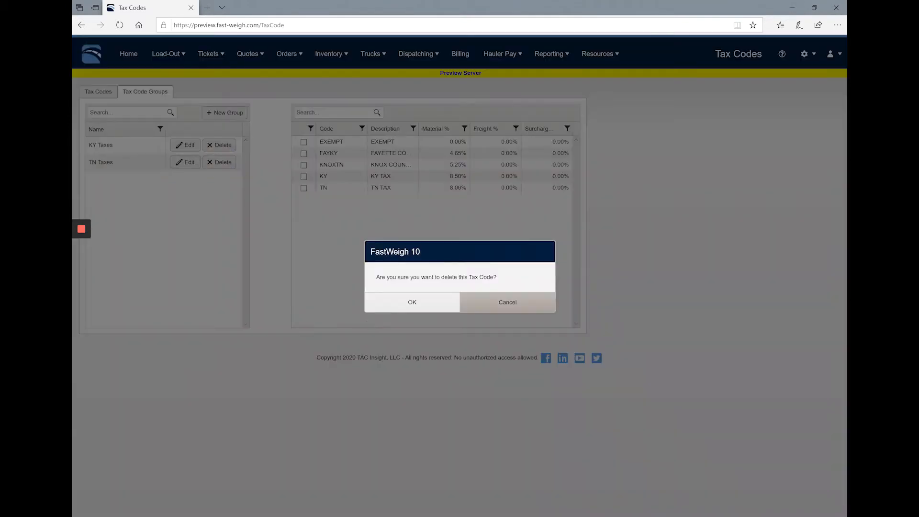
pyautogui.click(421, 297)
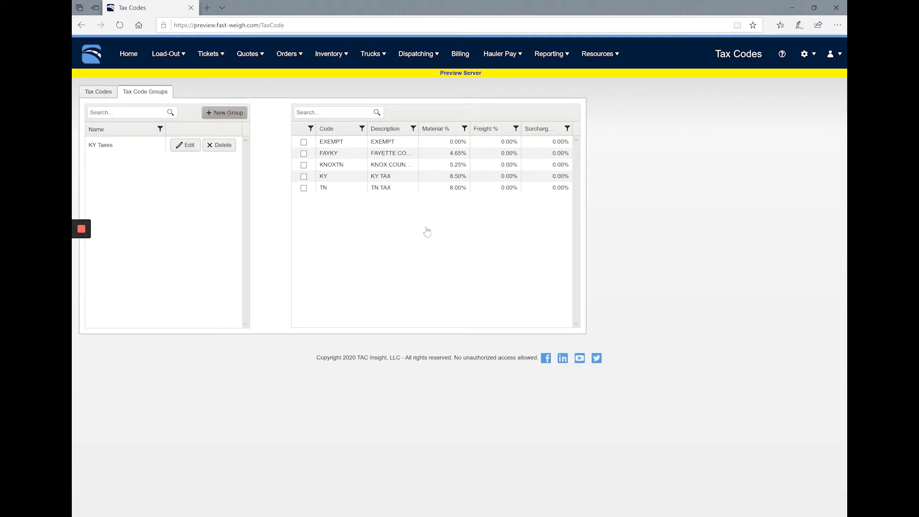
# - Create a tax code group named TN Taxes and assign the TN and KNOXTN codes to it
pyautogui.click(223, 112)
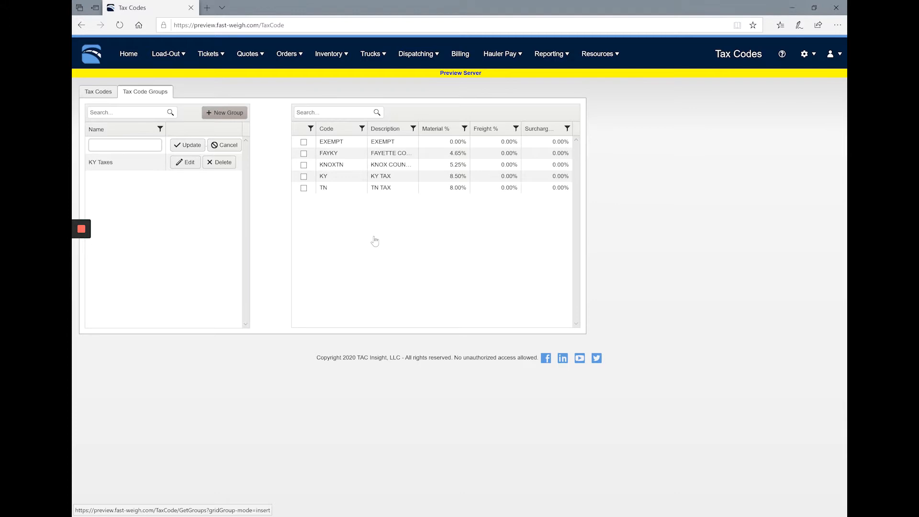
pyautogui.write('TN Taxes')
pyautogui.press('Return')
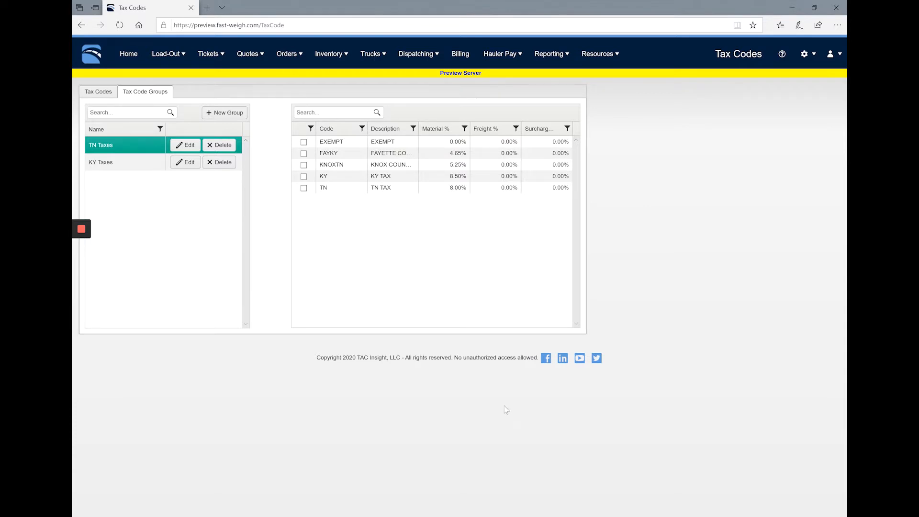
pyautogui.click(303, 187)
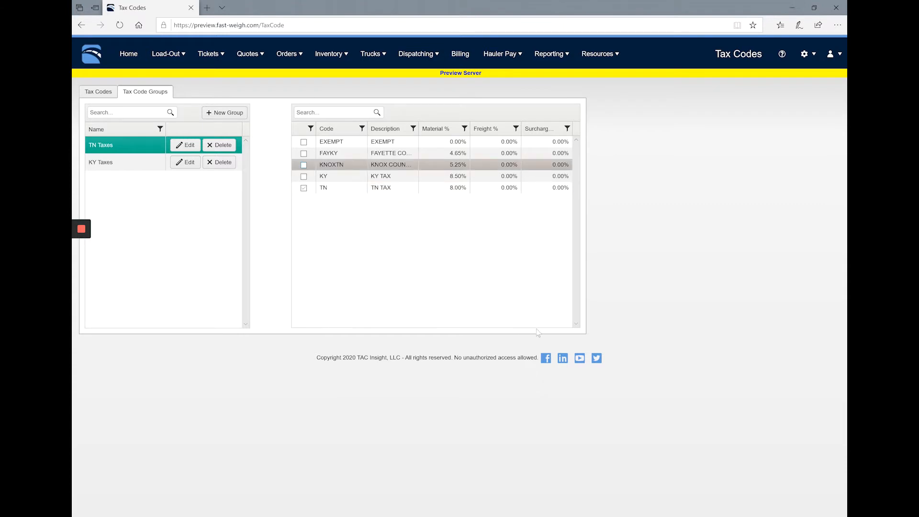
pyautogui.click(304, 165)
# - Review the codes in the KY Taxes and TN Taxes groups, then remove KNOXTN from TN Taxes and add it back
pyautogui.click(142, 162)
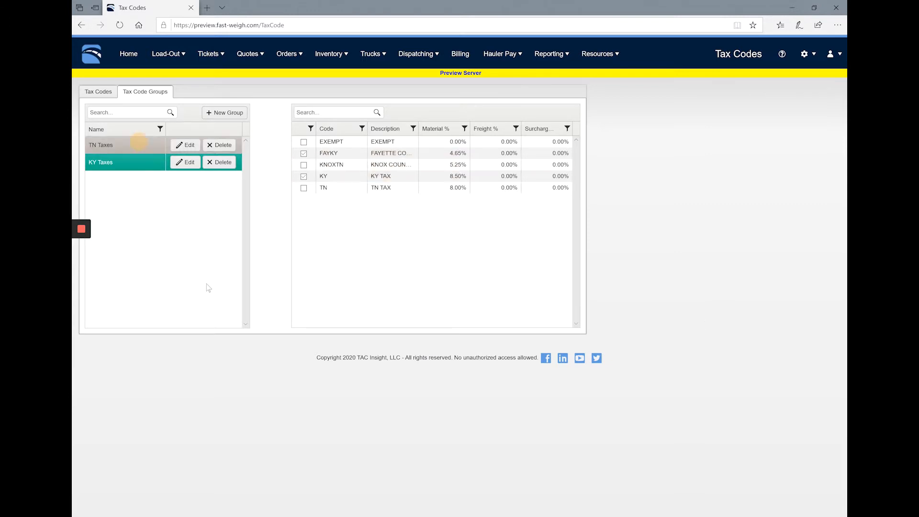
pyautogui.click(104, 144)
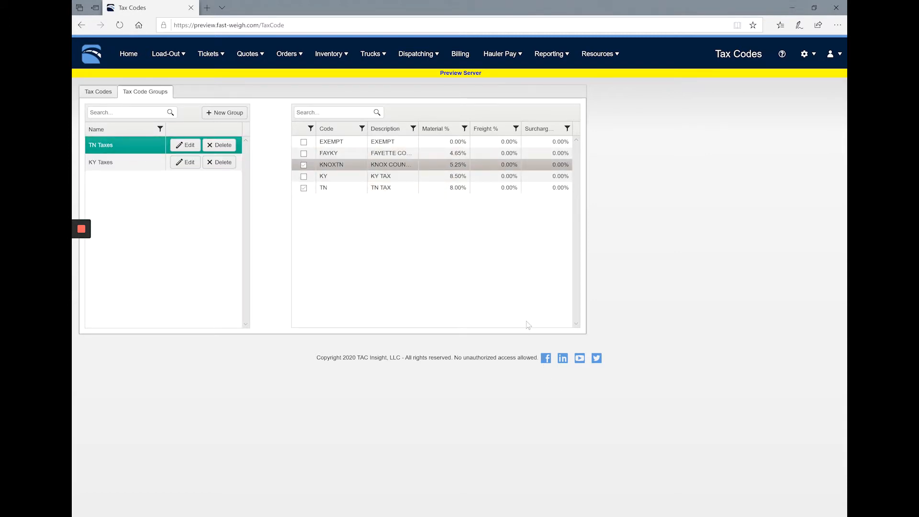
pyautogui.click(303, 163)
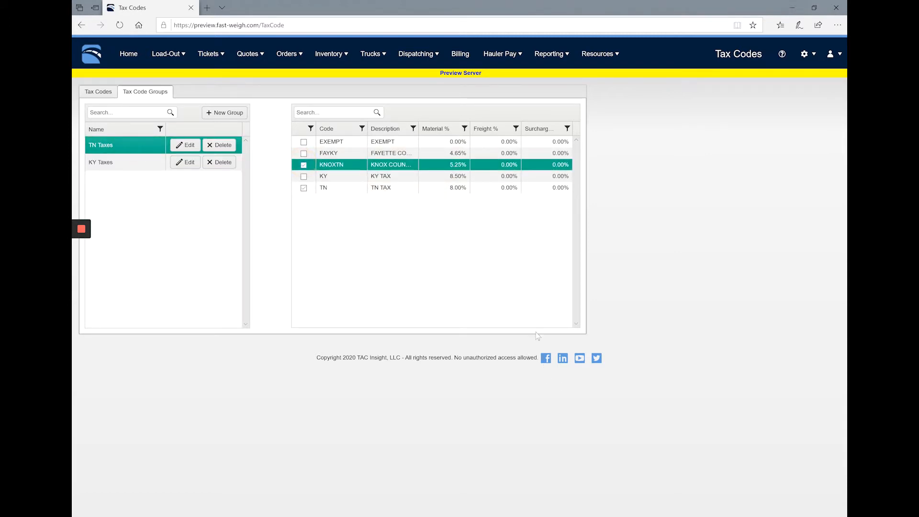
pyautogui.click(303, 165)
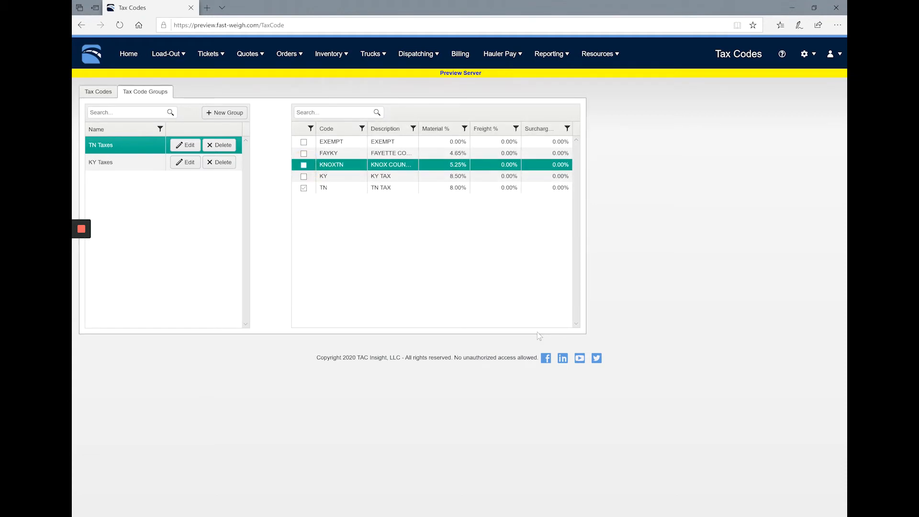
pyautogui.click(304, 164)
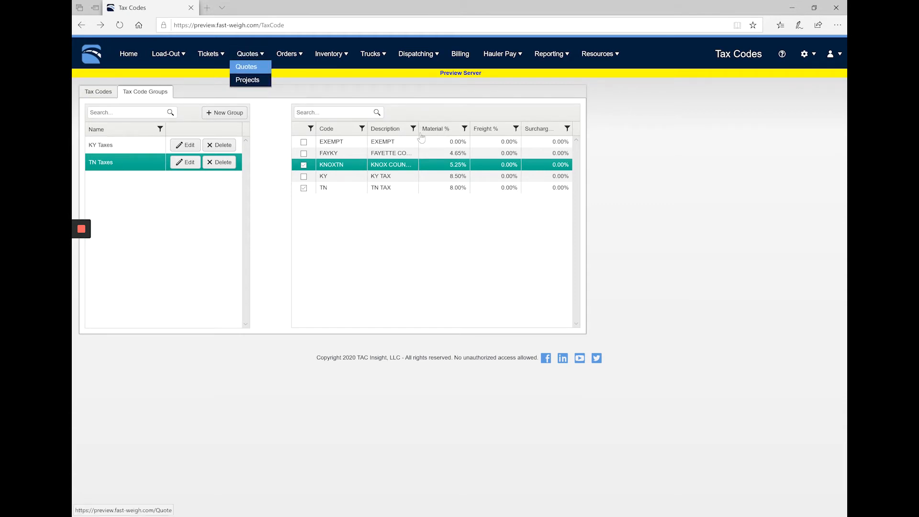
# - Open the Lovell Road Bridge Project quote for editing and add CSAND - CONCRETE SAND from the KNOXVILLE - KNOXVILLE SAND & STONE location
pyautogui.click(246, 67)
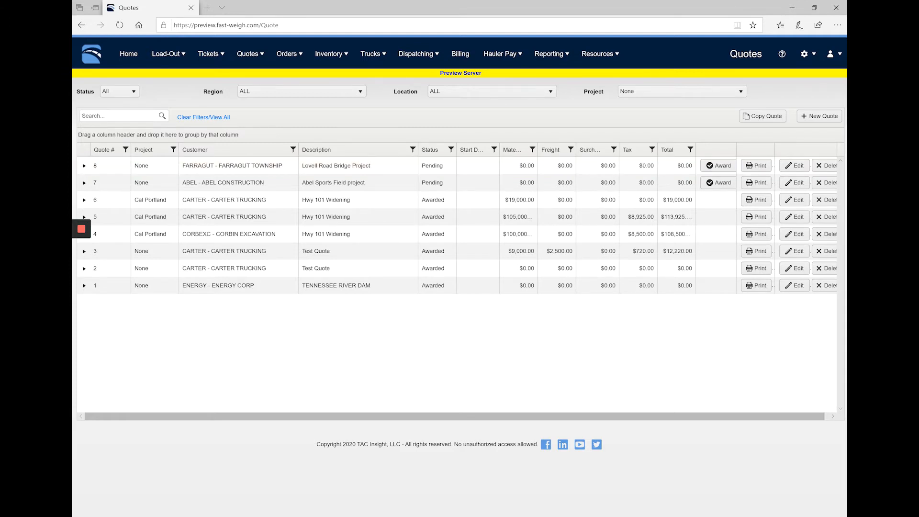
pyautogui.click(794, 165)
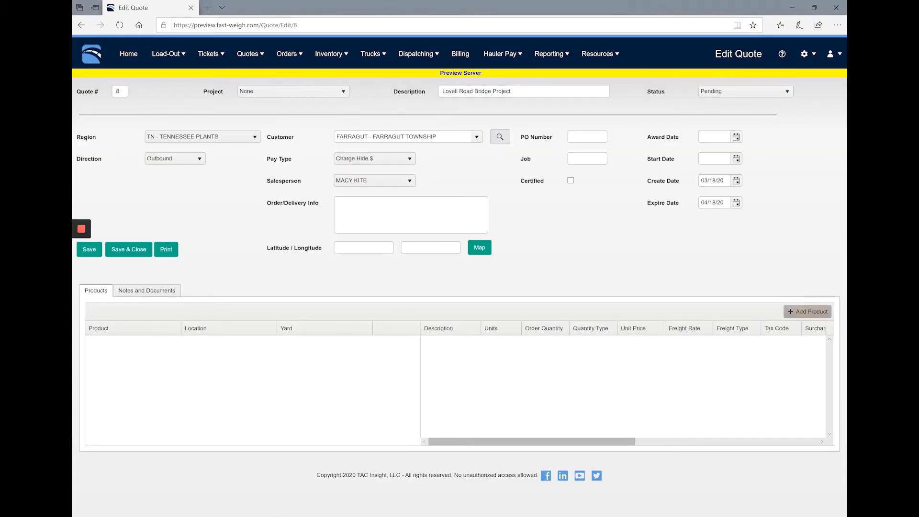
pyautogui.click(807, 312)
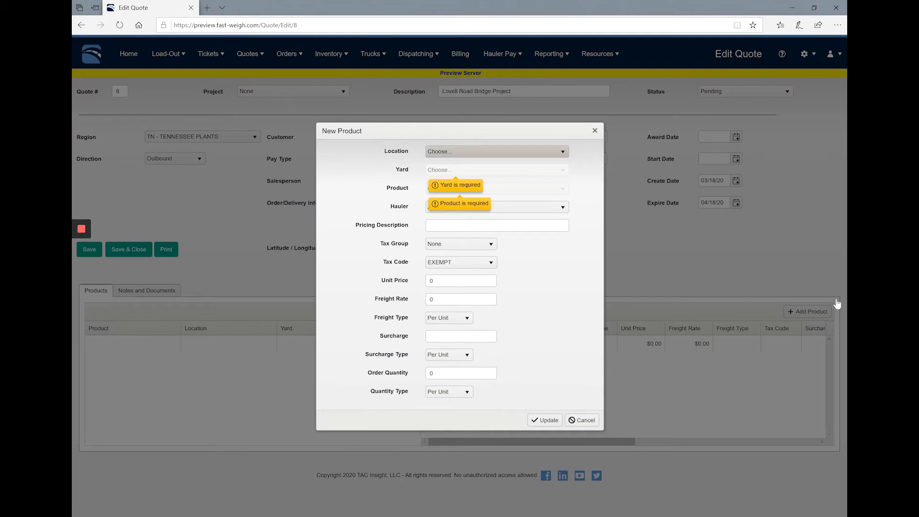
pyautogui.click(497, 151)
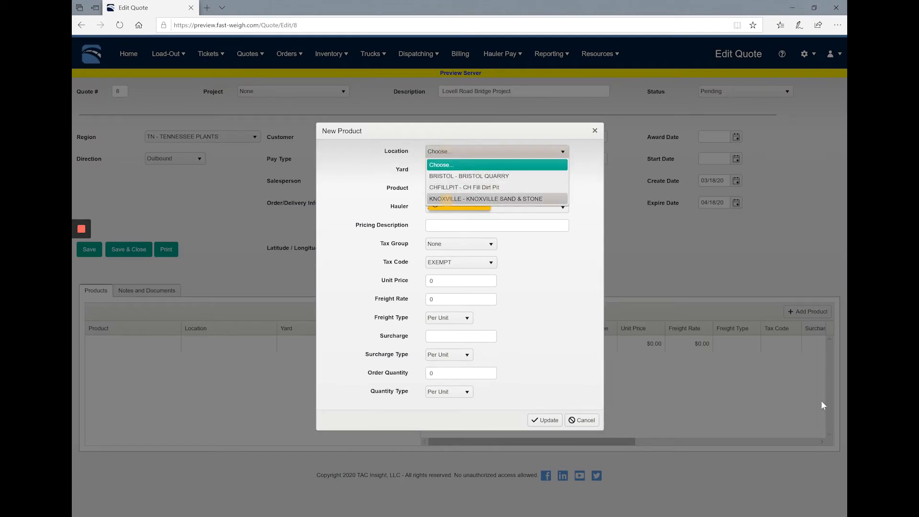
pyautogui.click(485, 199)
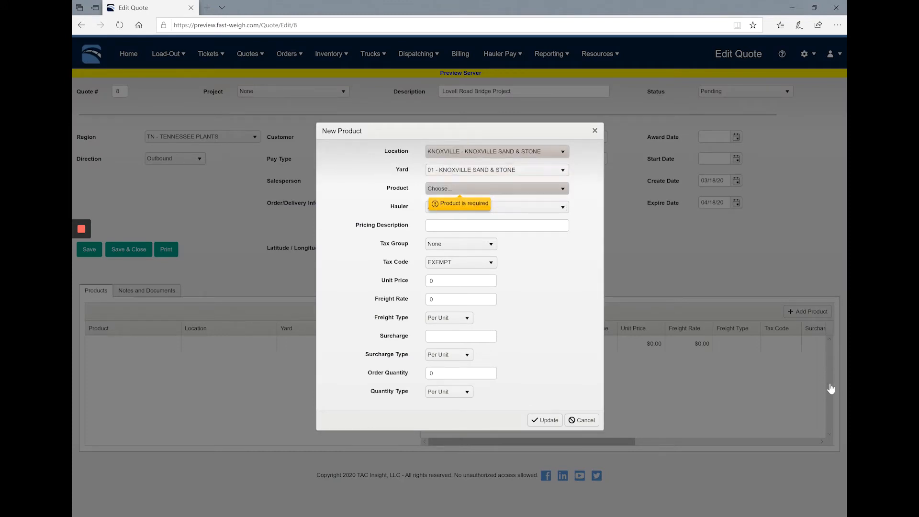
pyautogui.click(497, 188)
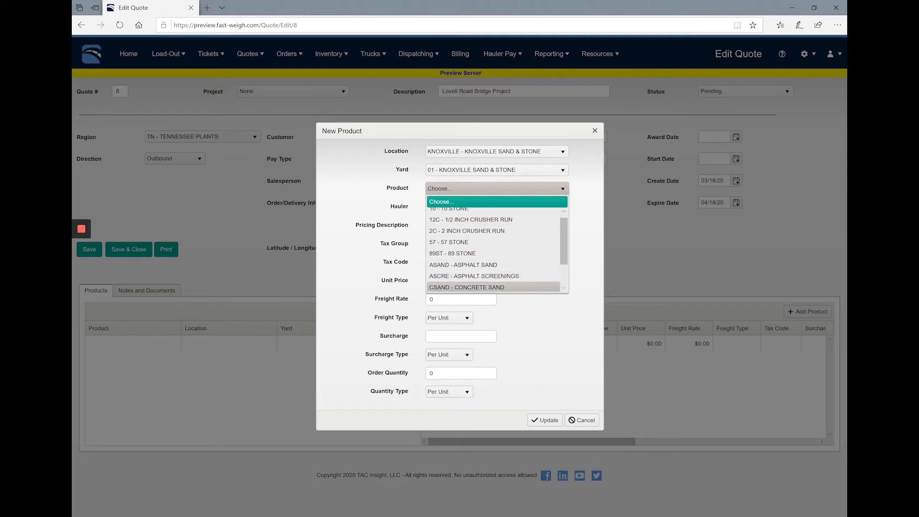
pyautogui.click(474, 286)
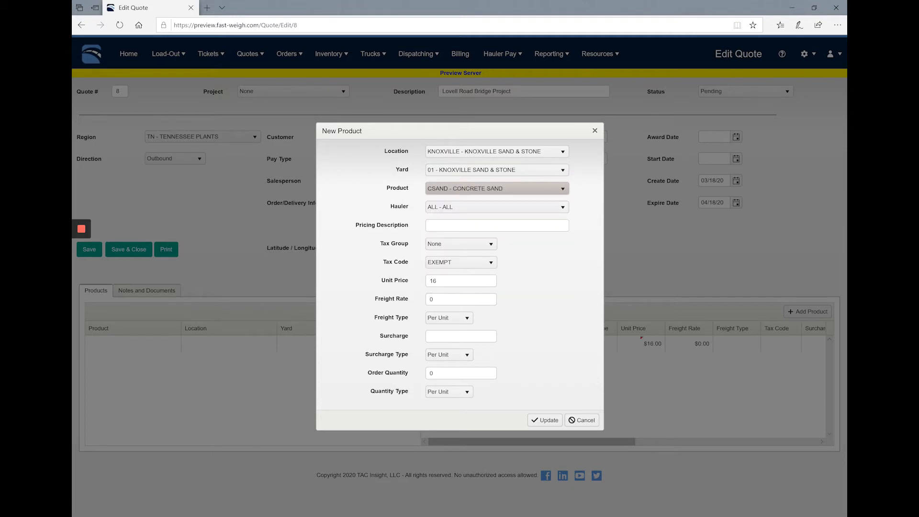
pyautogui.click(544, 419)
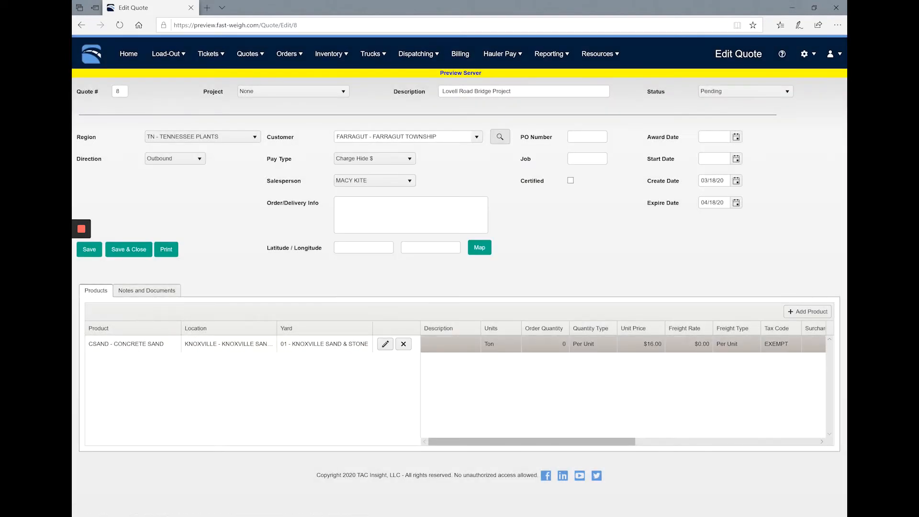
# - Add a second CSAND - CONCRETE SAND line from KNOXVILLE - KNOXVILLE SAND & STONE to the quote
pyautogui.click(819, 313)
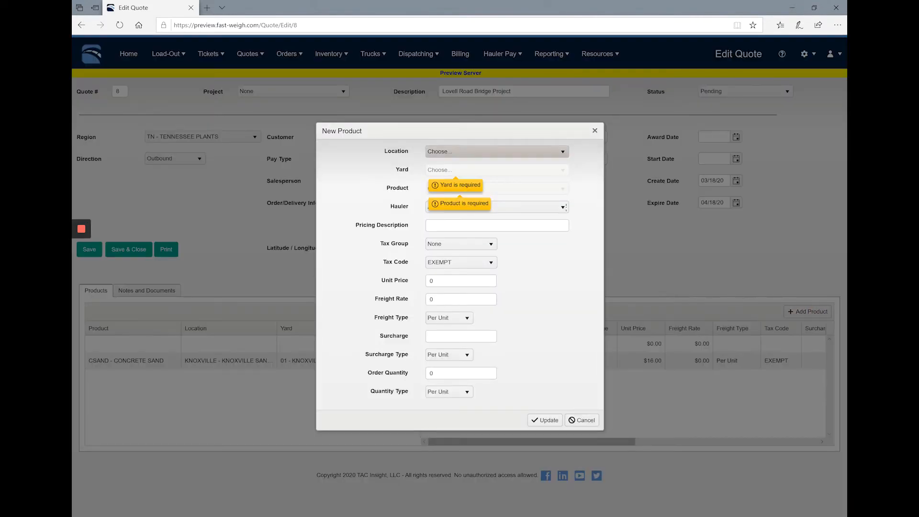
pyautogui.click(559, 151)
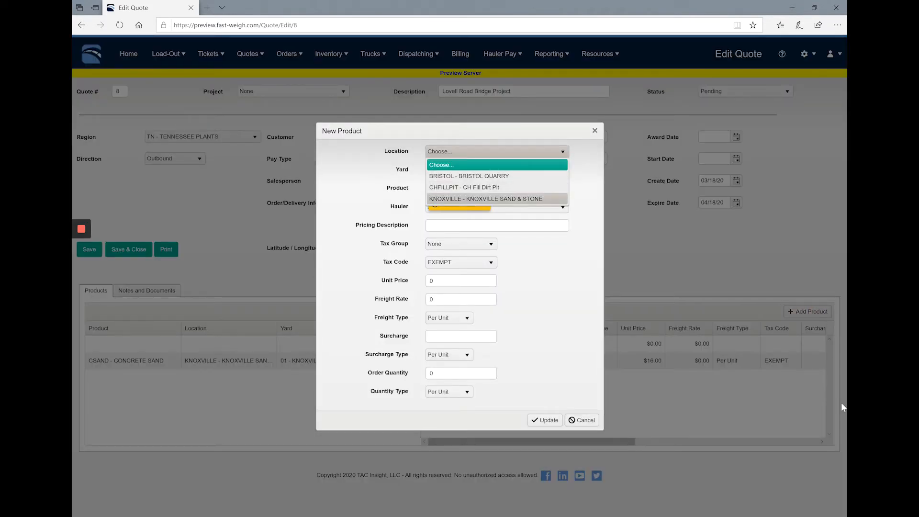
pyautogui.click(485, 199)
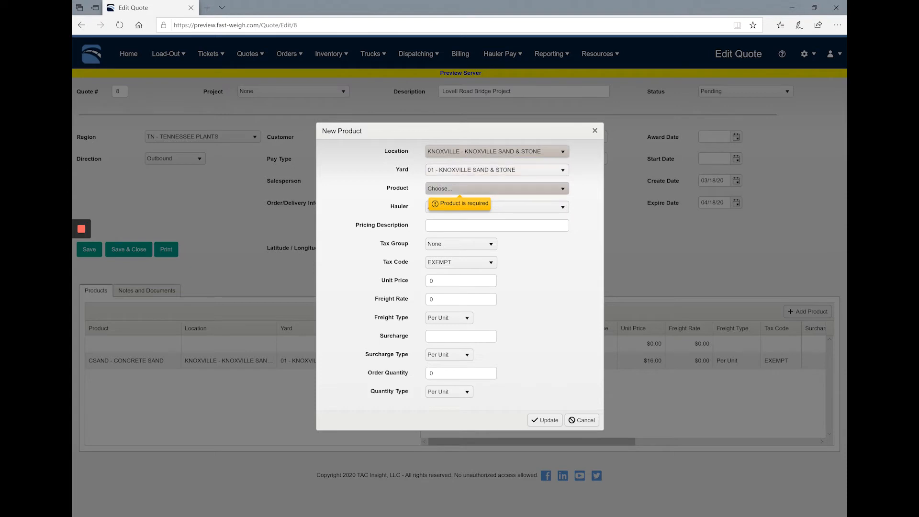
pyautogui.click(461, 187)
pyautogui.scroll(-1, 464, 251)
pyautogui.scroll(-2, 464, 251)
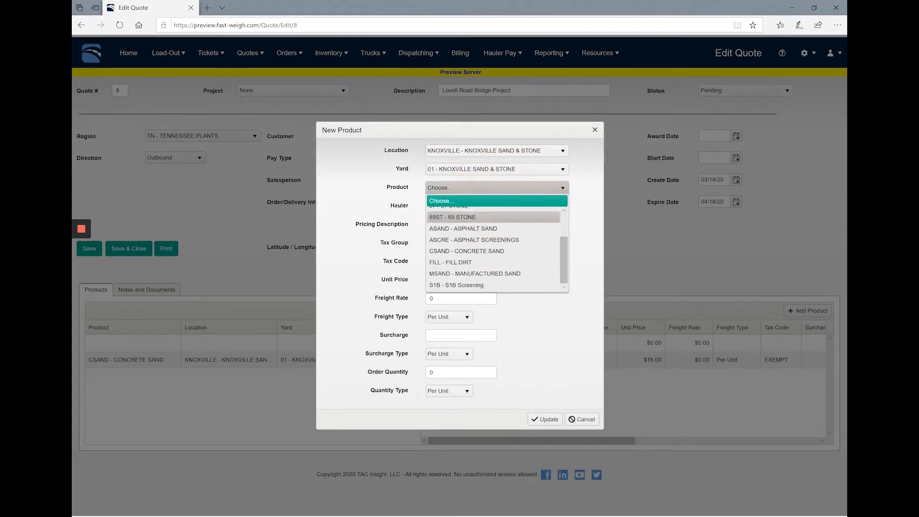
pyautogui.click(467, 252)
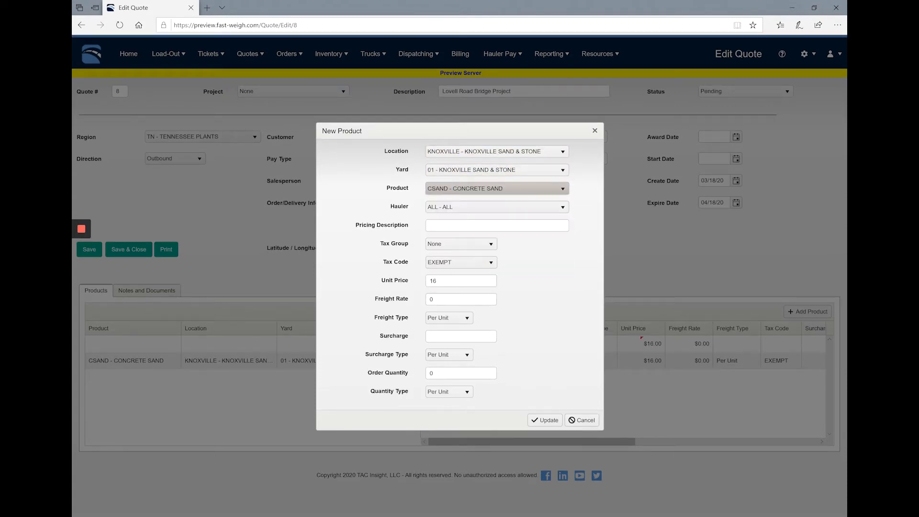
pyautogui.click(545, 419)
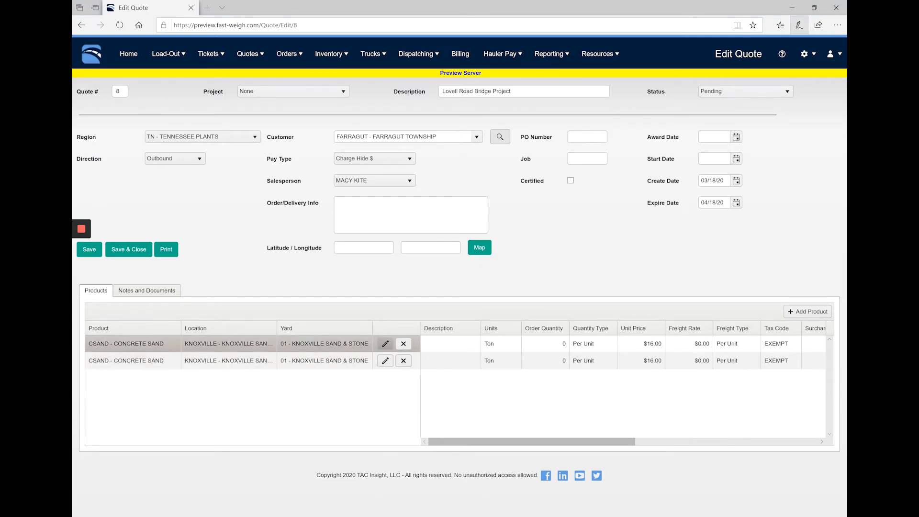
# - Open the first CSAND - CONCRETE SAND line of the quote for editing and set its hauler to AFA - AFA TRUCKING
pyautogui.click(385, 344)
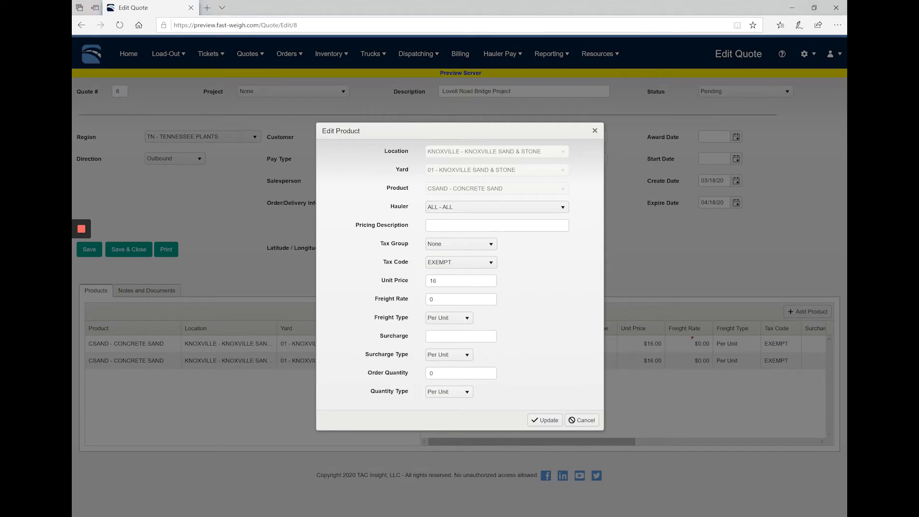
pyautogui.press('Tab')
pyautogui.hotkey('alt', 'Down')
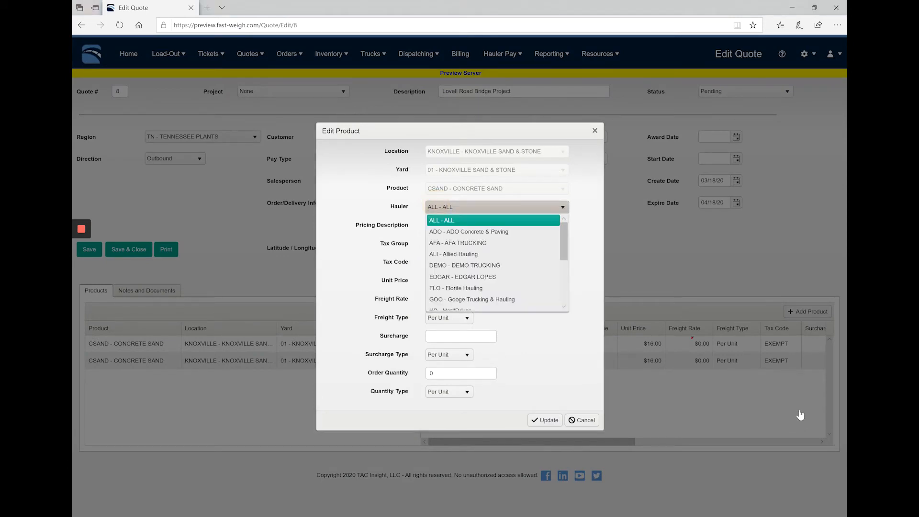
pyautogui.press('Down')
pyautogui.press('Down')
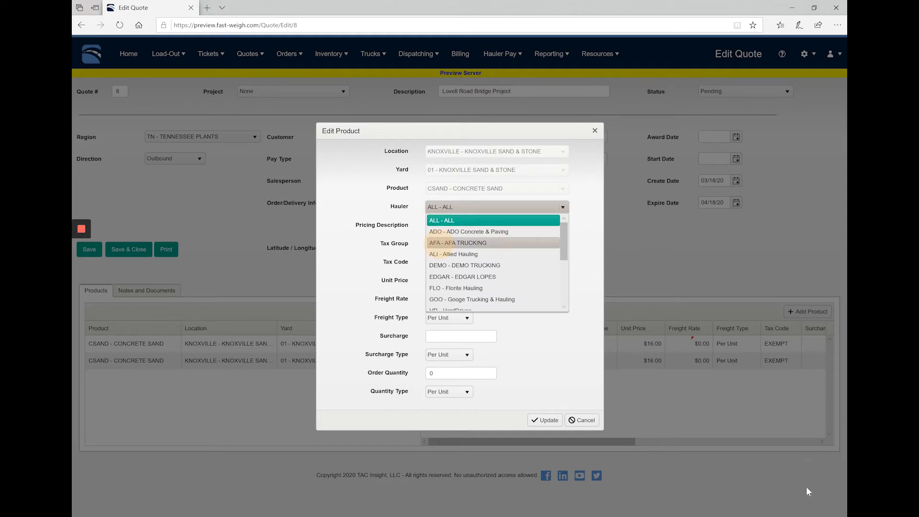
pyautogui.press('Return')
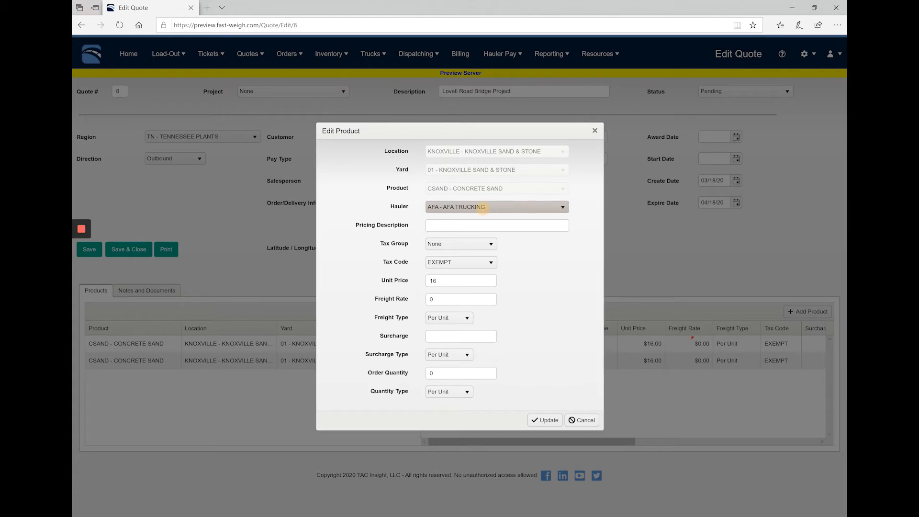
# - Change the line's hauler to INT - Internal Truck Fleet and enter "with freight" as its pricing description
pyautogui.click(493, 207)
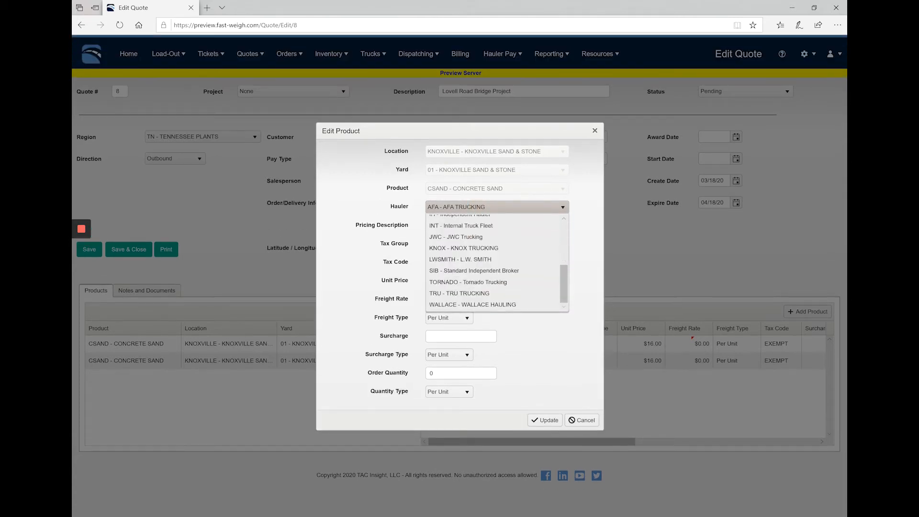
pyautogui.write('in')
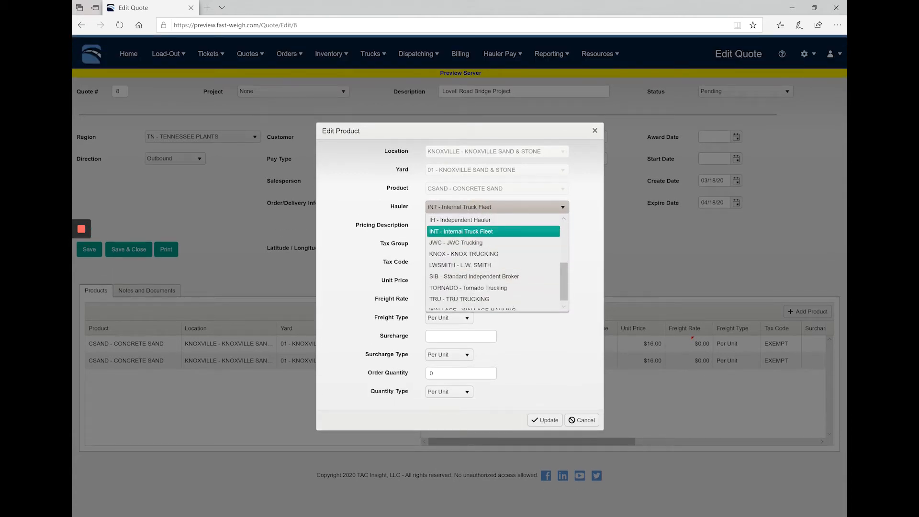
pyautogui.press('Return')
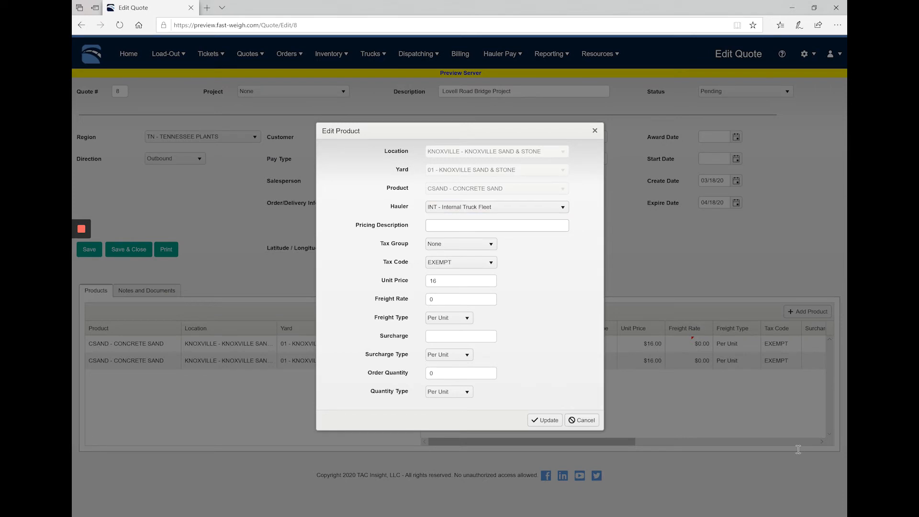
pyautogui.press('Tab')
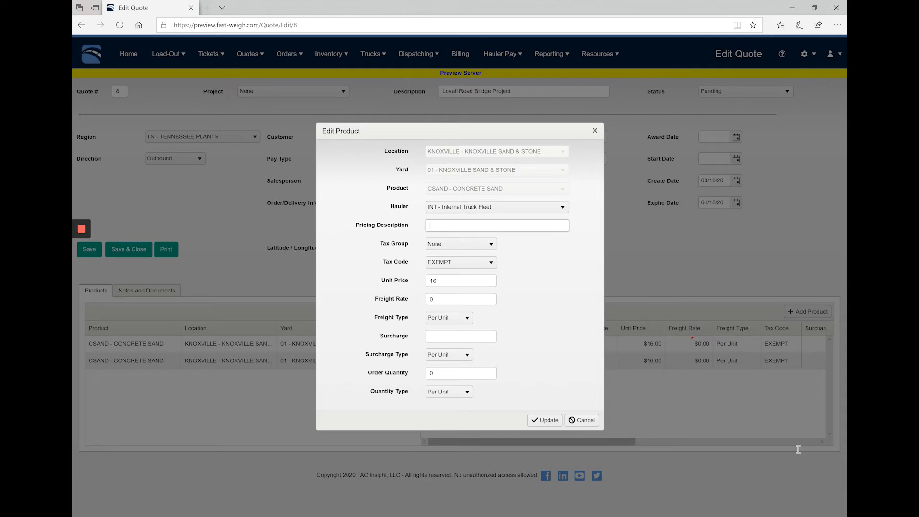
pyautogui.write('with freight')
pyautogui.press('Tab')
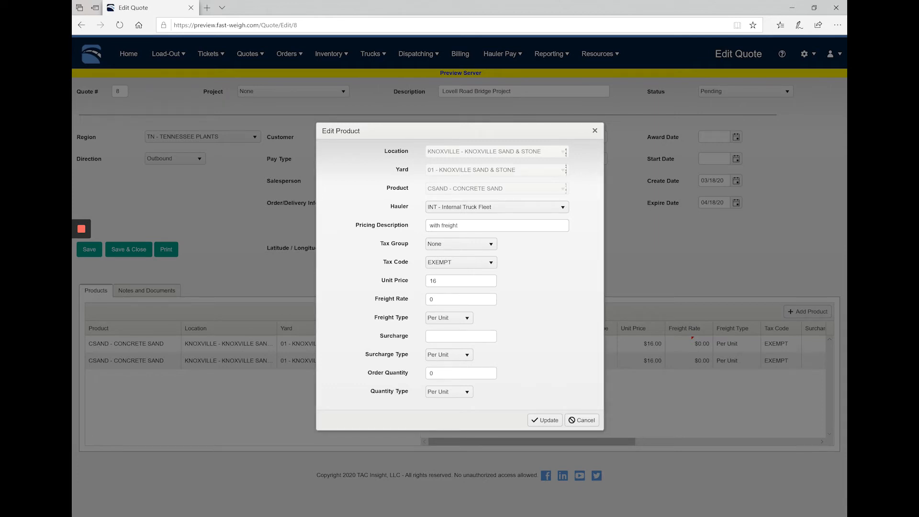
# - Set the line's freight rate to 10 and its freight type to Per Load
pyautogui.click(436, 299)
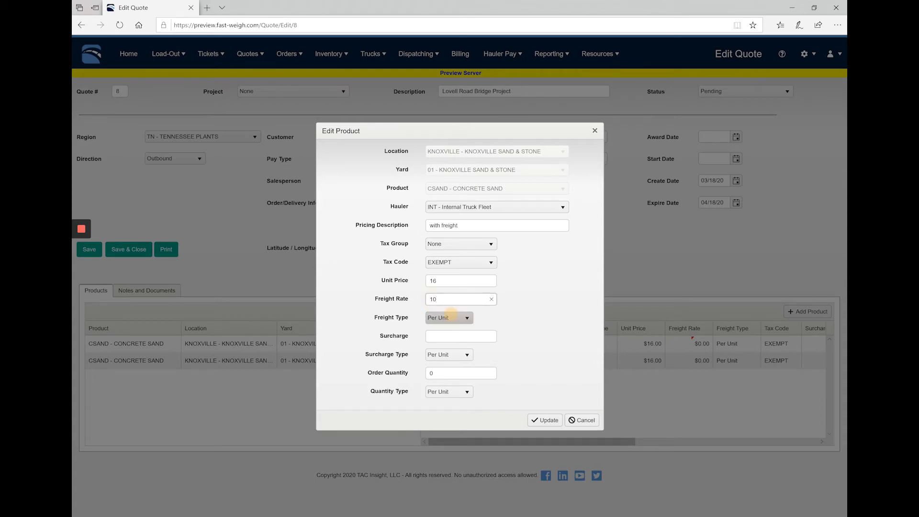
pyautogui.click(463, 317)
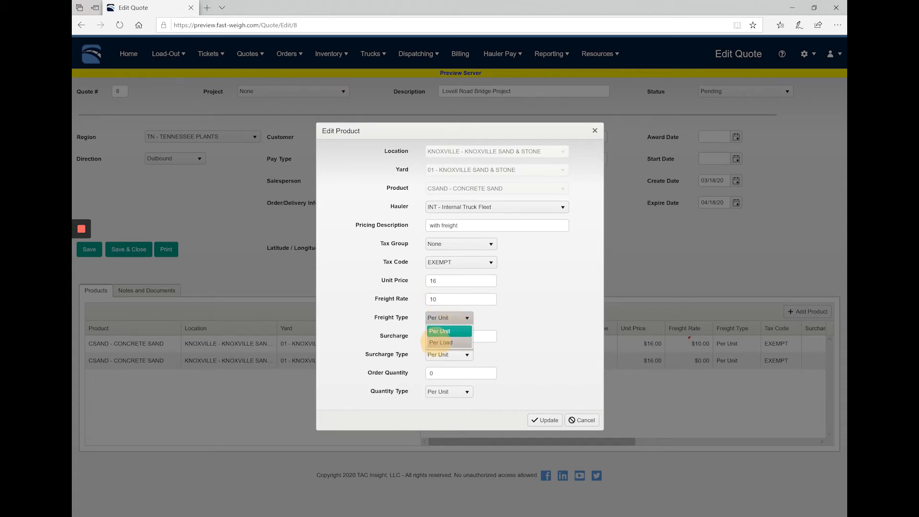
pyautogui.click(440, 342)
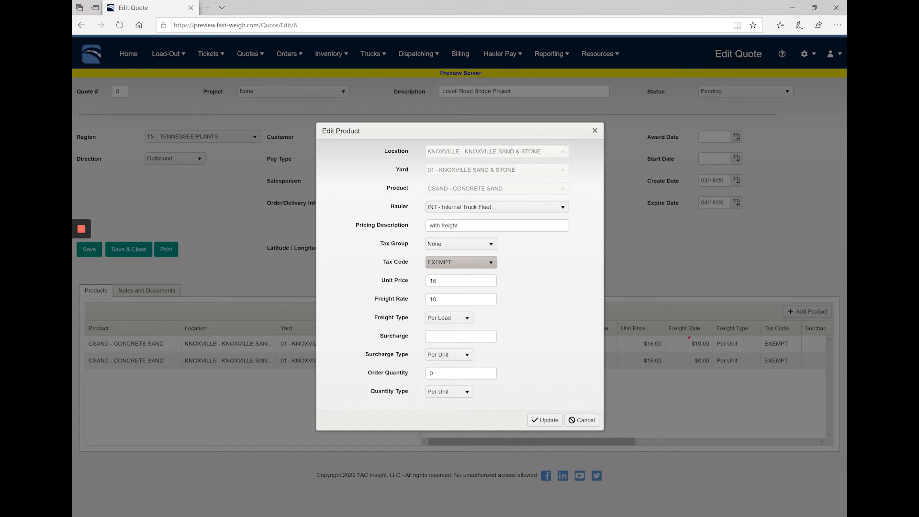
# - Assign the TN Taxes group and the TN tax code to the "with freight" line and update the product
pyautogui.click(444, 244)
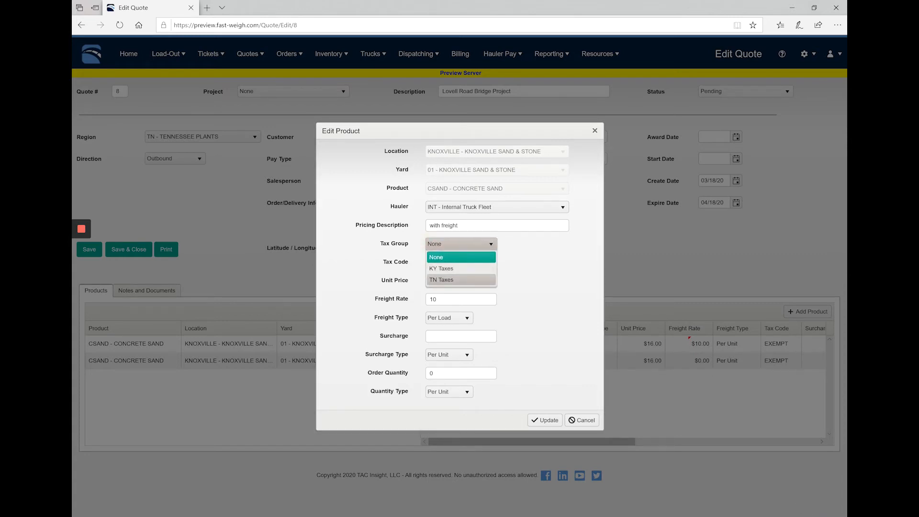
pyautogui.click(442, 280)
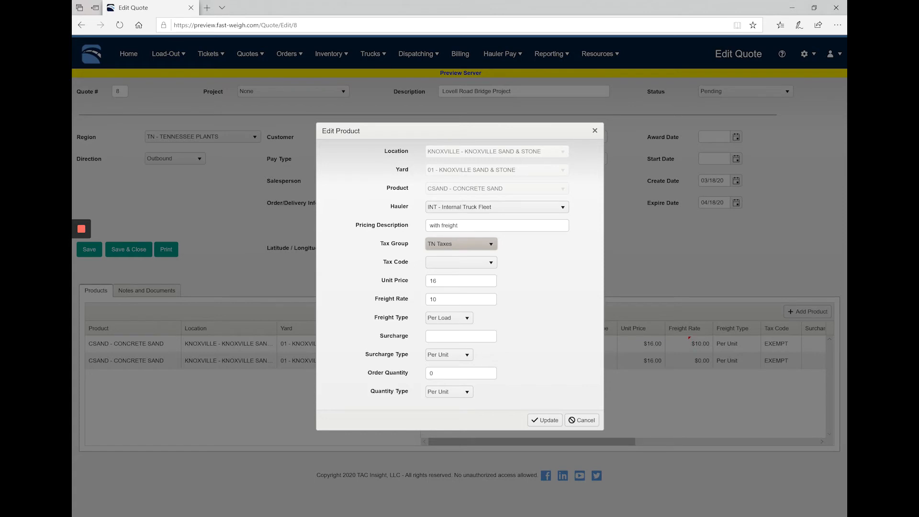
pyautogui.click(455, 262)
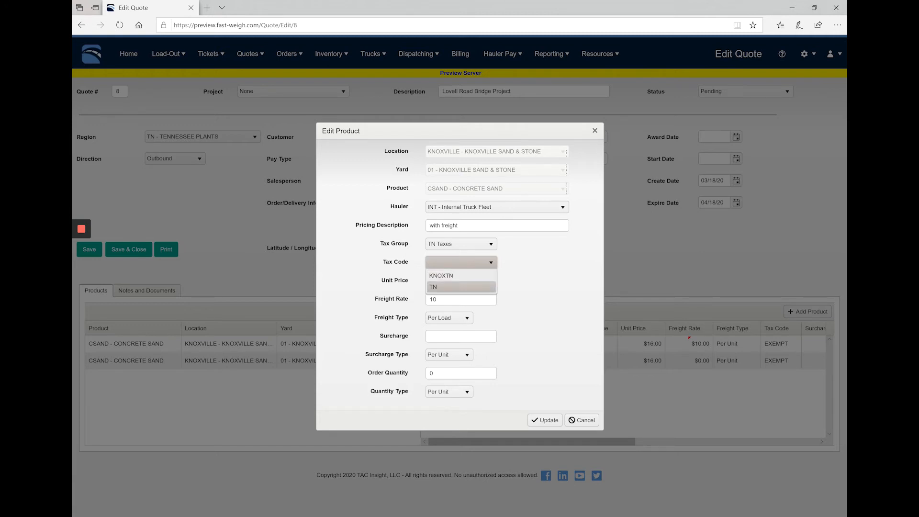
pyautogui.click(433, 287)
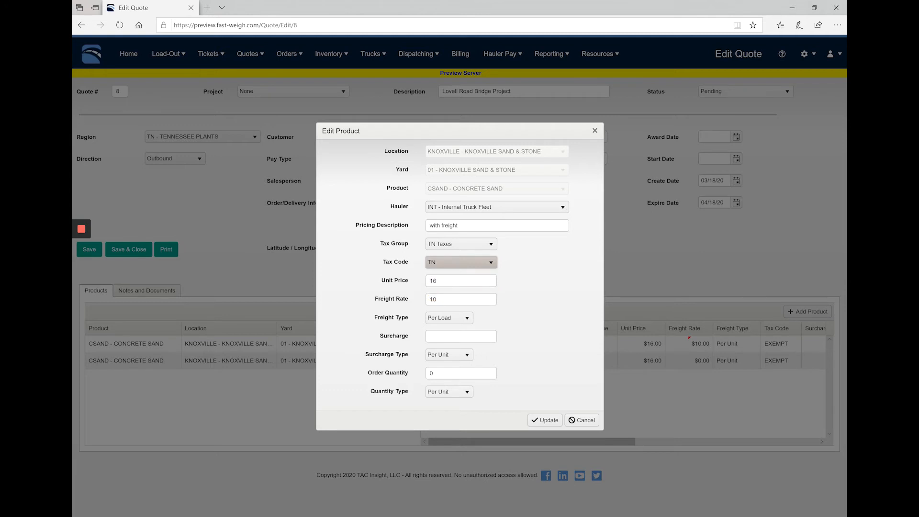
pyautogui.click(521, 261)
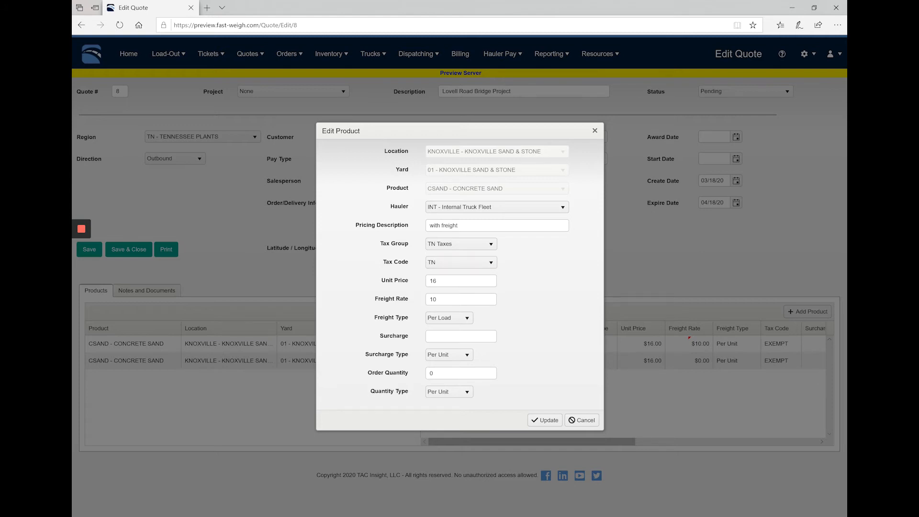
pyautogui.click(540, 419)
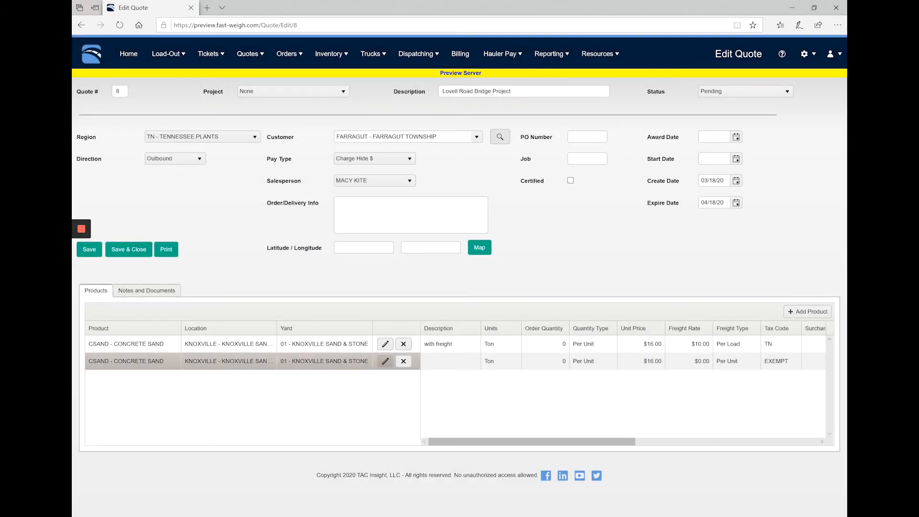
# - Edit the second CSAND - CONCRETE SAND line, setting its hauler to IH - Independent Hauler and its pricing description to "without freight"
pyautogui.click(386, 361)
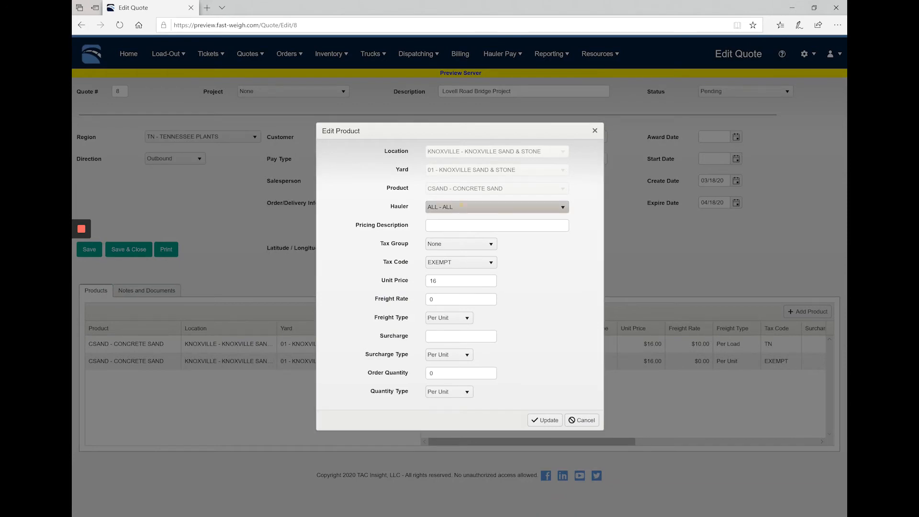
pyautogui.click(477, 207)
pyautogui.write('in')
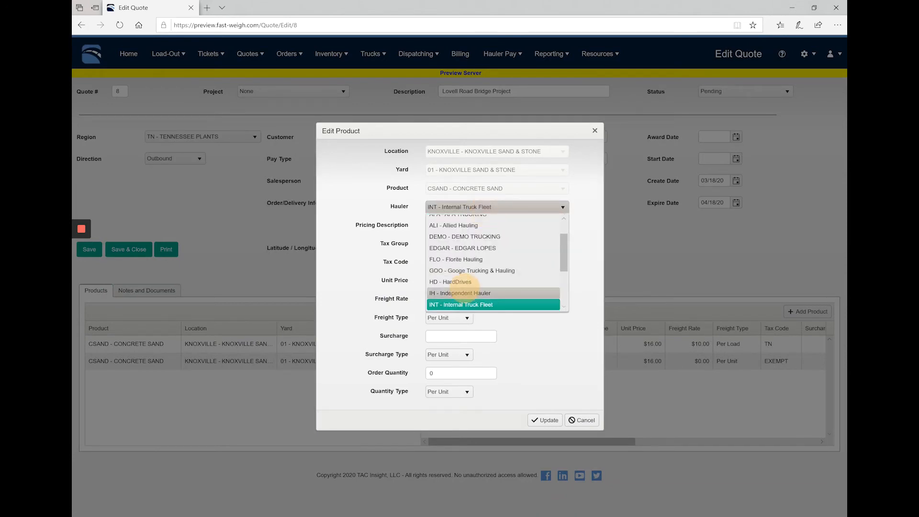
pyautogui.click(460, 293)
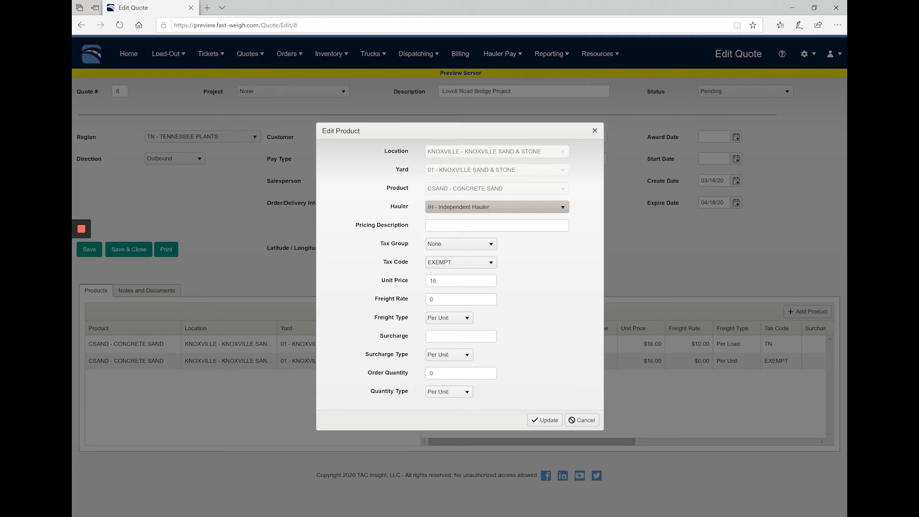
pyautogui.press('Tab')
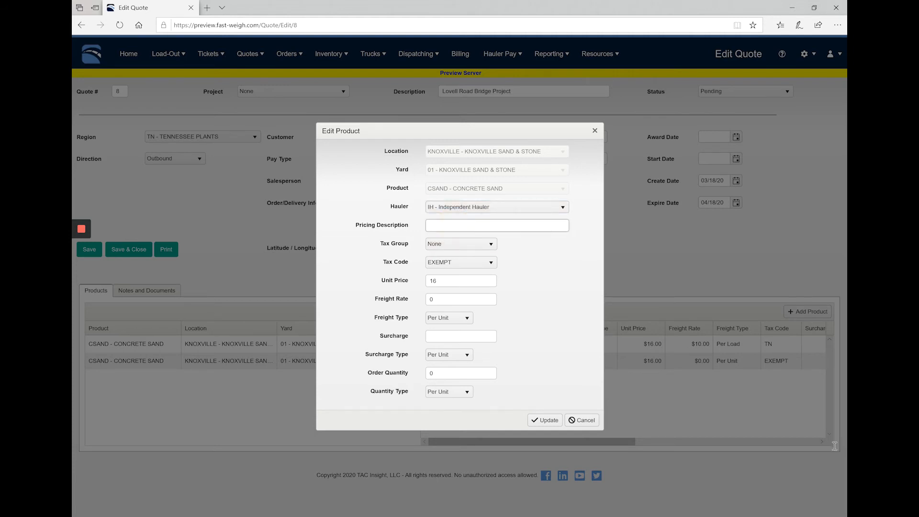
pyautogui.write('without freight')
pyautogui.press('Tab')
# - Assign the TN Taxes group and the TN tax code to the "without freight" line and update the product
pyautogui.click(487, 242)
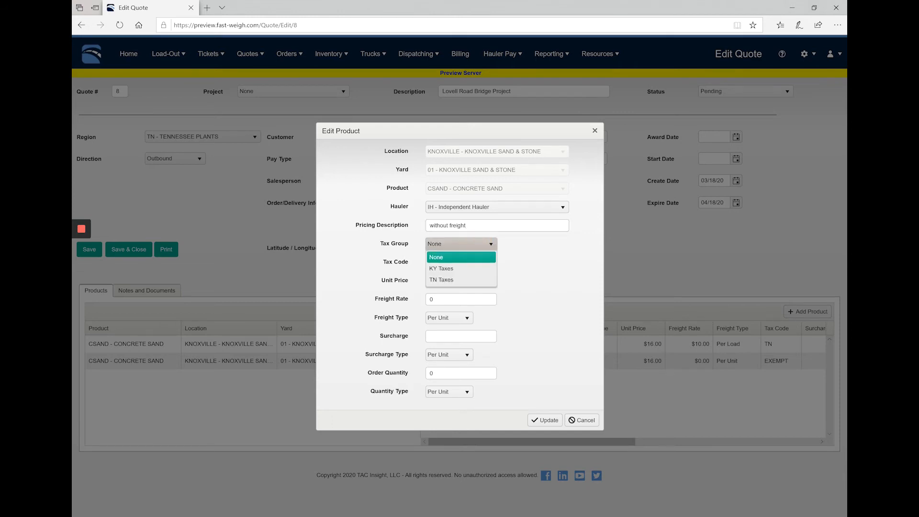
pyautogui.click(461, 280)
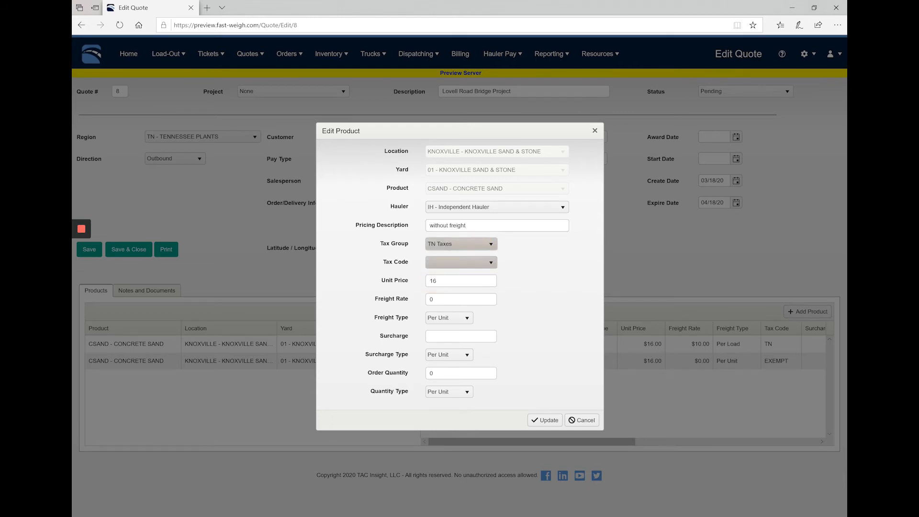
pyautogui.click(457, 262)
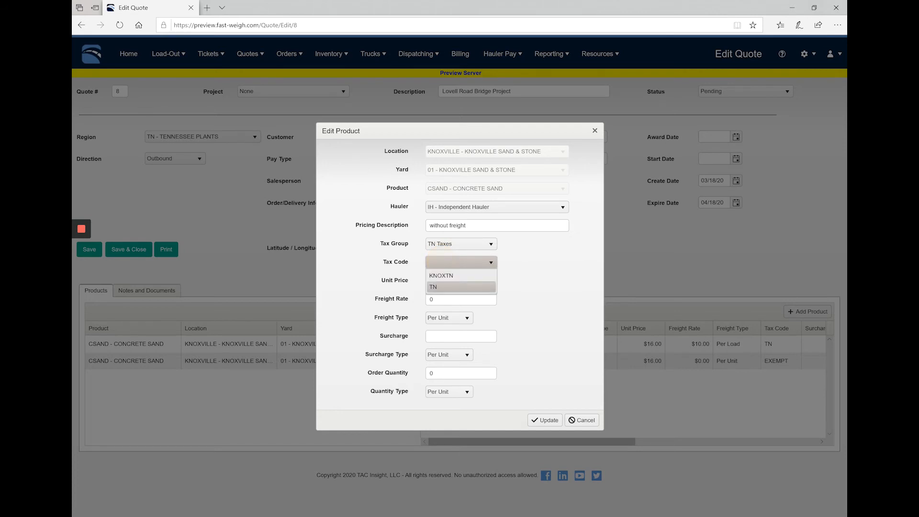
pyautogui.click(433, 286)
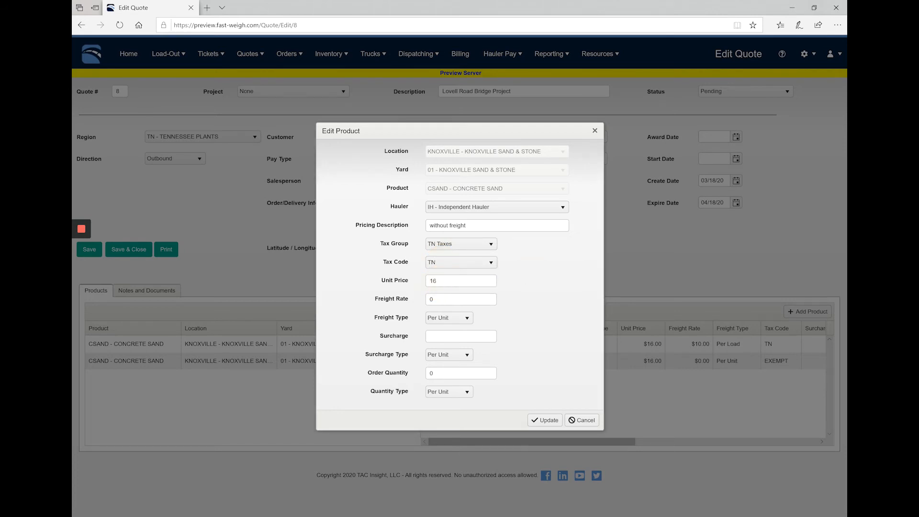
pyautogui.click(445, 300)
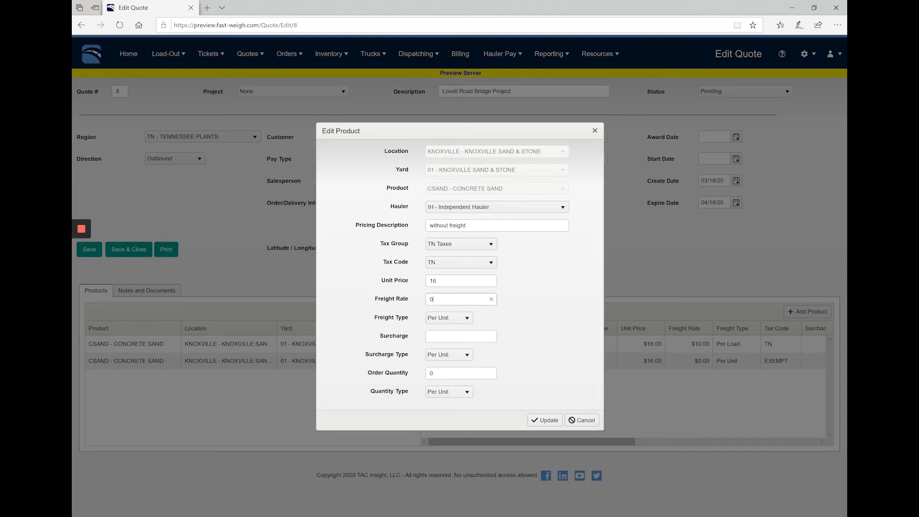
pyautogui.click(545, 419)
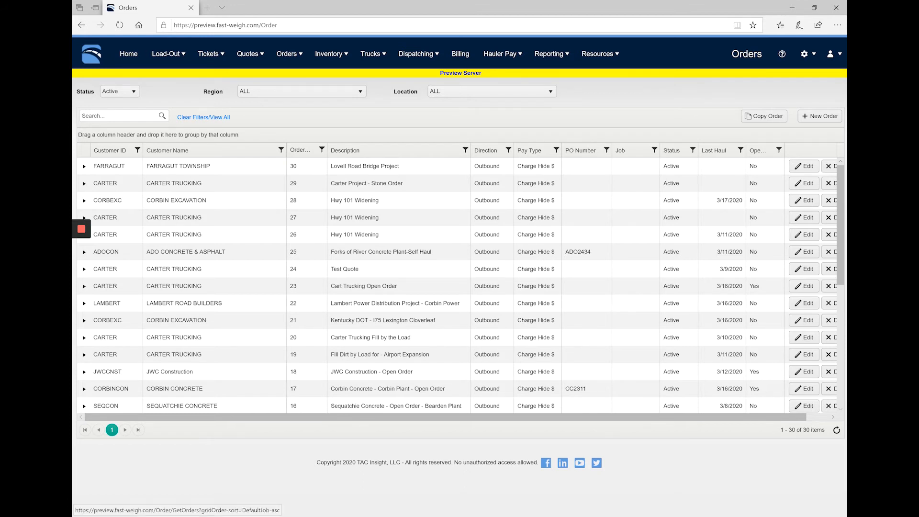
# - Open the Lovell Road Bridge Project order and review the hauler, tax and freight details of both CSAND - CONCRETE SAND lines
pyautogui.click(804, 166)
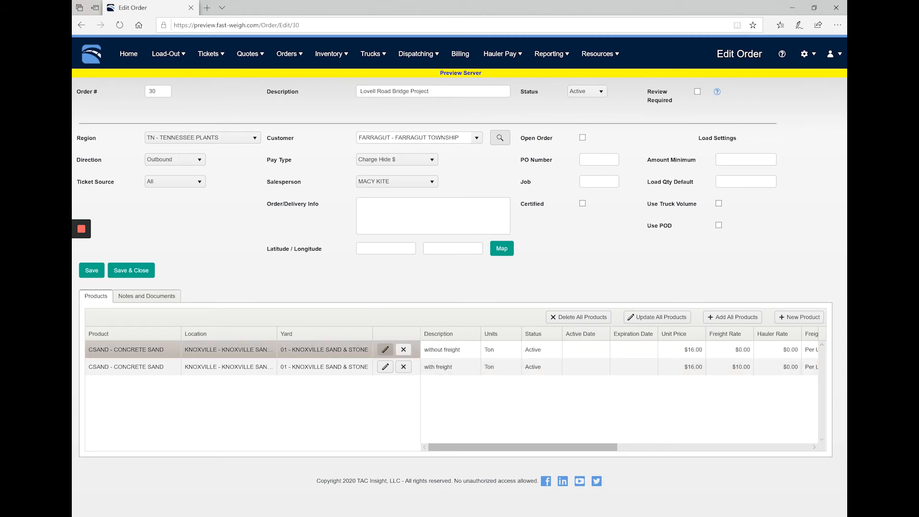
pyautogui.click(385, 349)
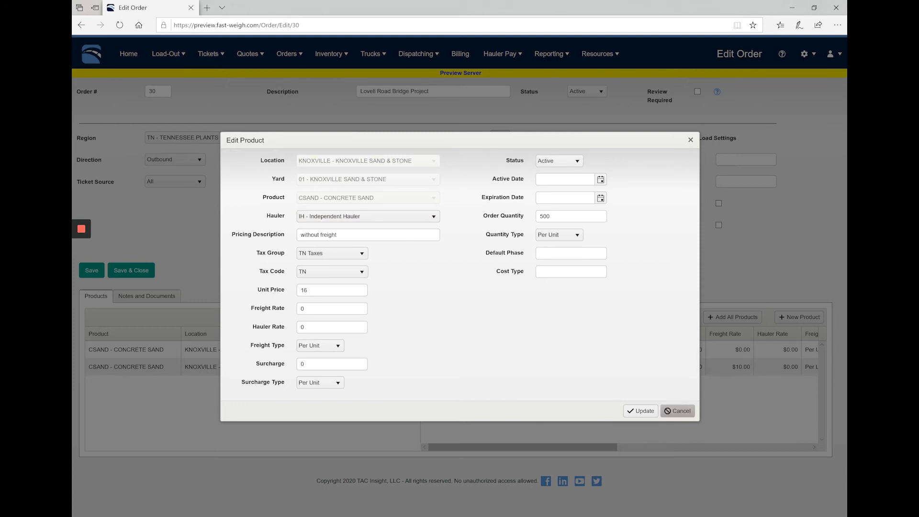
pyautogui.click(674, 411)
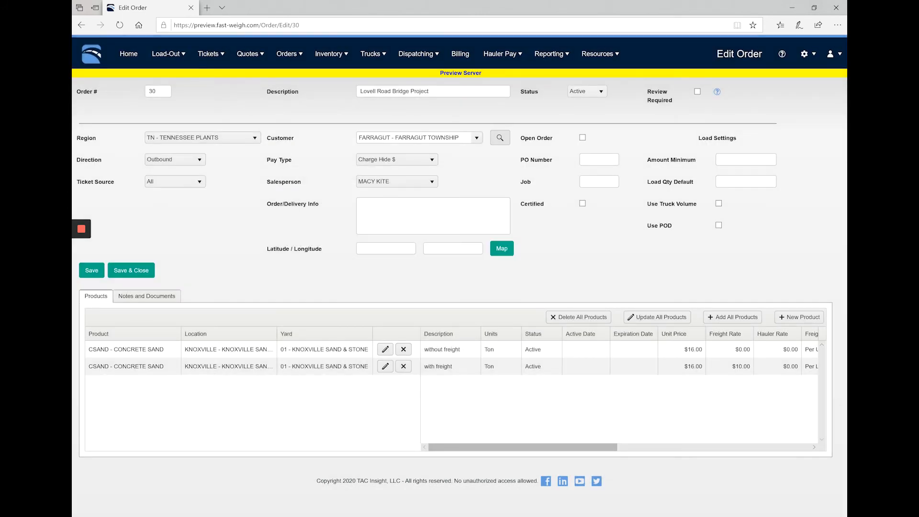
pyautogui.click(385, 366)
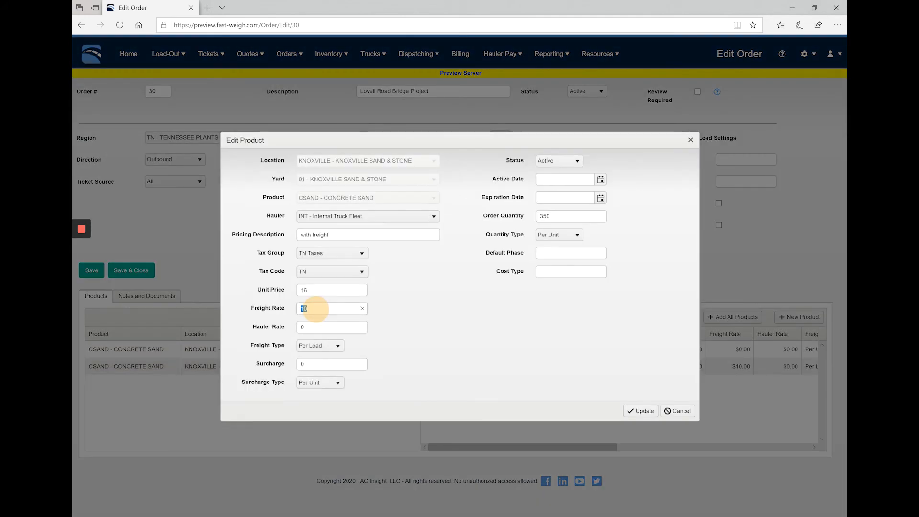
pyautogui.doubleClick(313, 309)
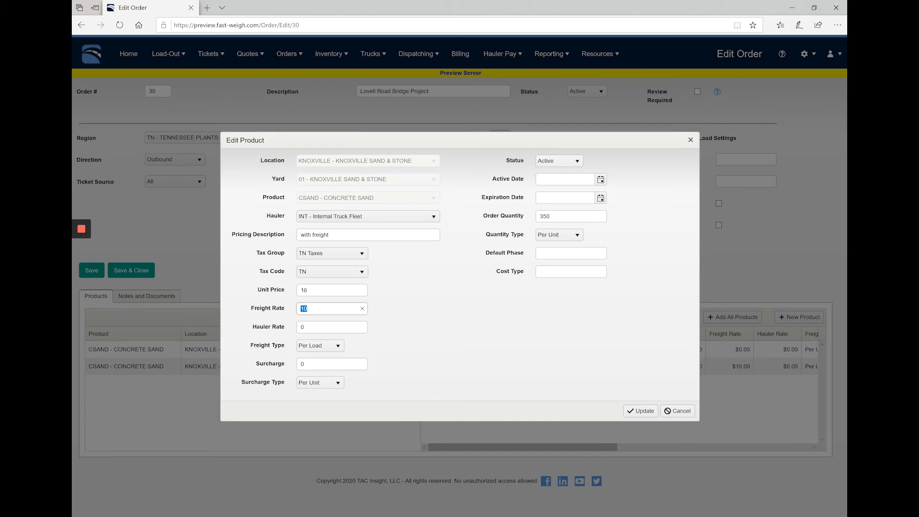
pyautogui.click(640, 411)
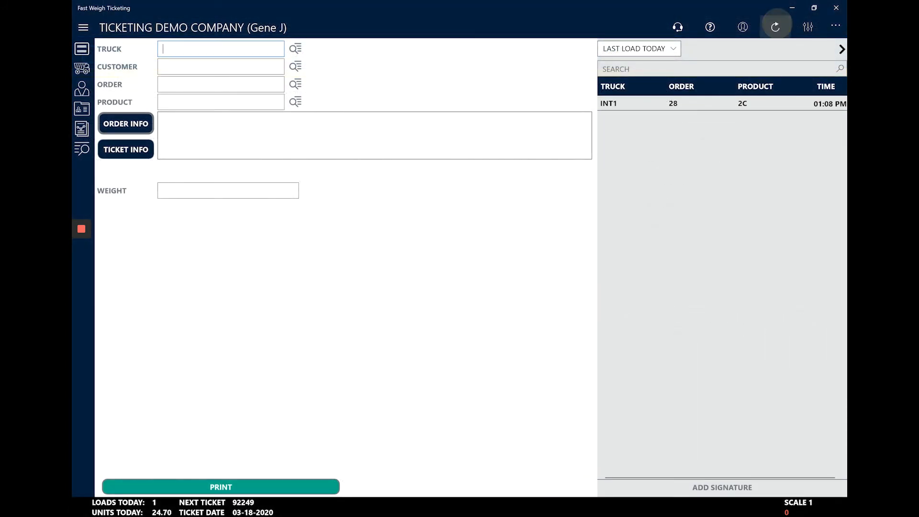
# - Switch to Fast Weigh Ticketing and refresh its data
pyautogui.click(776, 27)
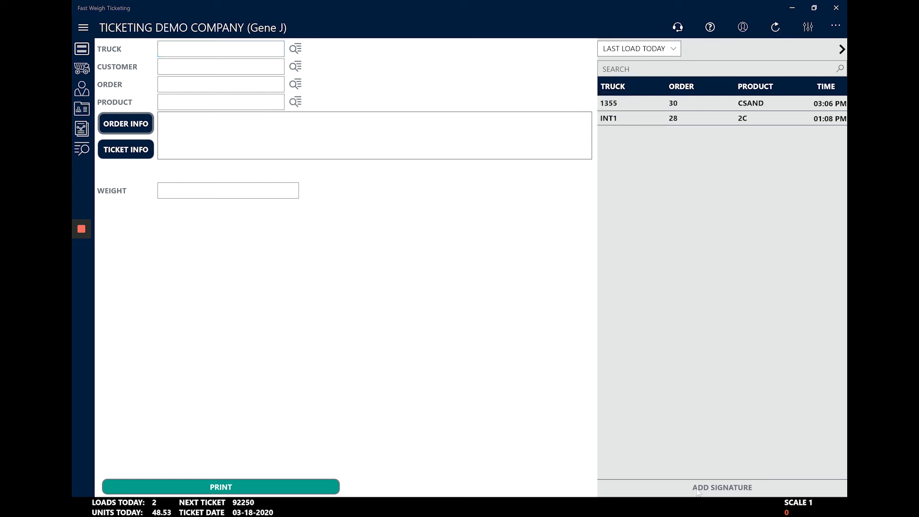
# - Start a ticket for truck 1355 on the Lovell Road Bridge Project order and select the CSAND - CONCRETE SAND product without freight
pyautogui.write('355')
pyautogui.press('Tab')
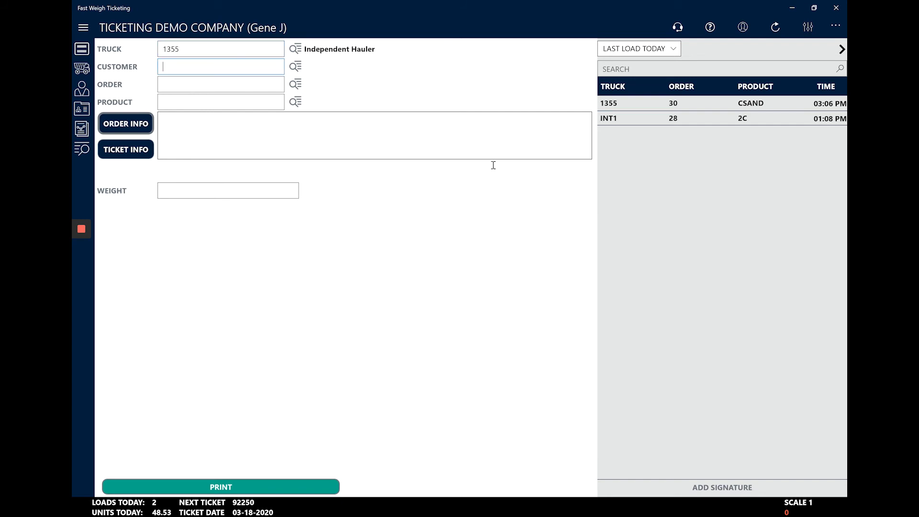
pyautogui.press('Tab')
pyautogui.write('30')
pyautogui.press('Tab')
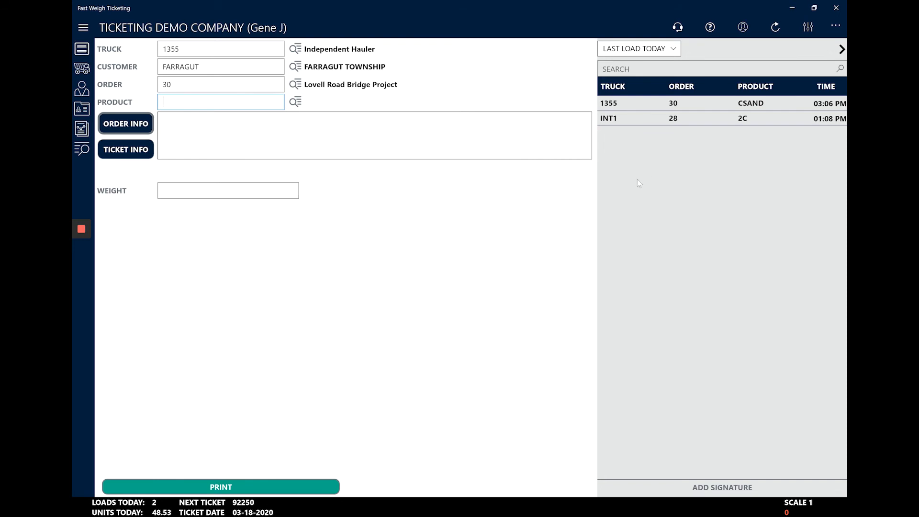
pyautogui.click(295, 102)
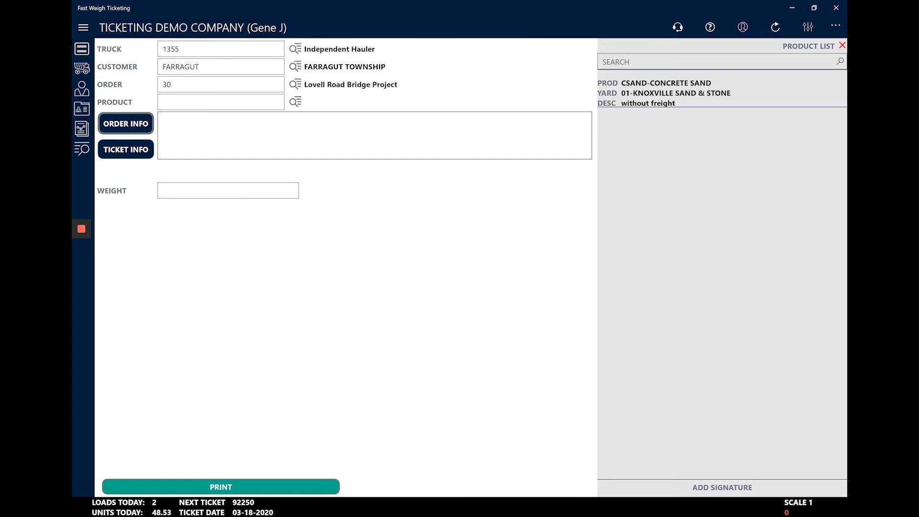
pyautogui.click(665, 93)
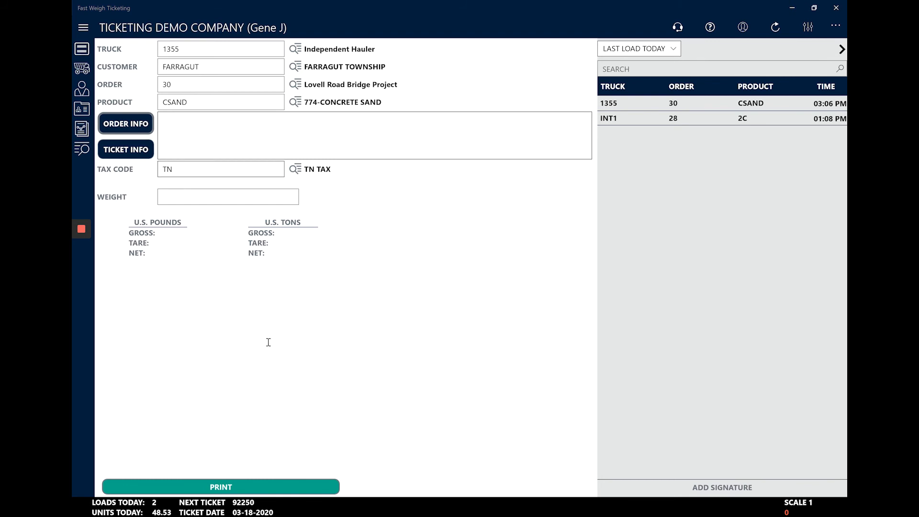
# - Change the ticket's tax code to KNOXTN, Knox County Tax
pyautogui.click(529, 344)
pyautogui.click(296, 169)
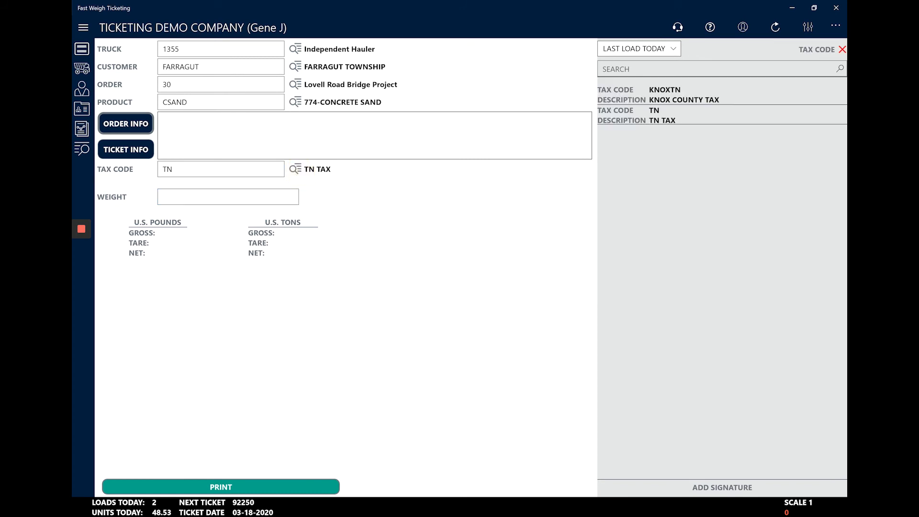
pyautogui.click(652, 94)
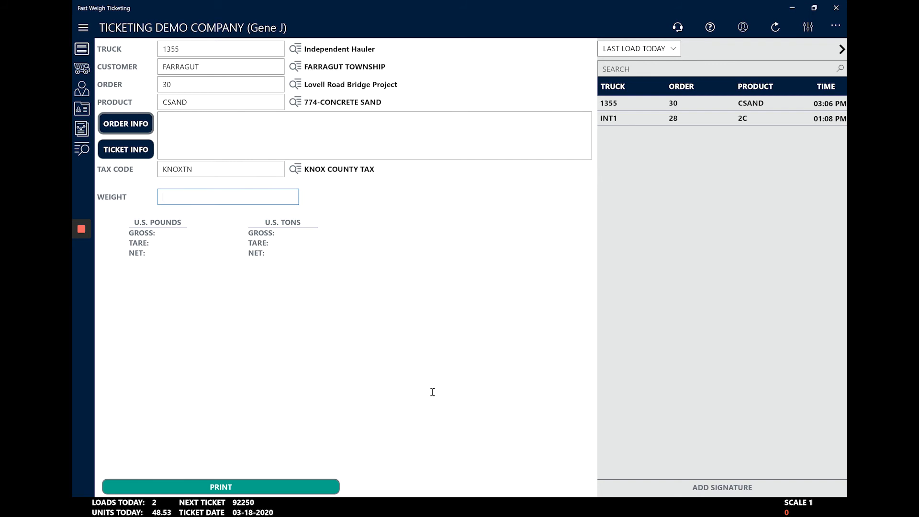
# - Enter a weight of 65000 lbs and issue the ticket, cancelling the paper printout
pyautogui.write('65000')
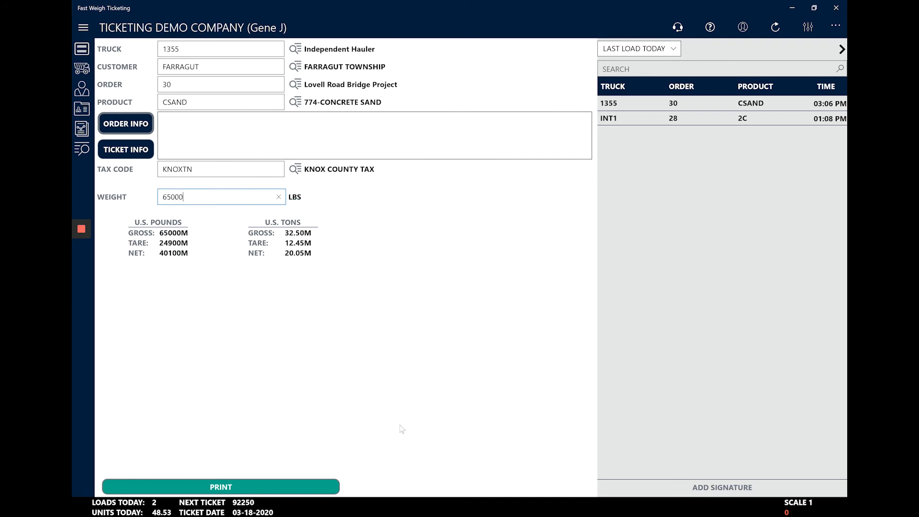
pyautogui.press('Return')
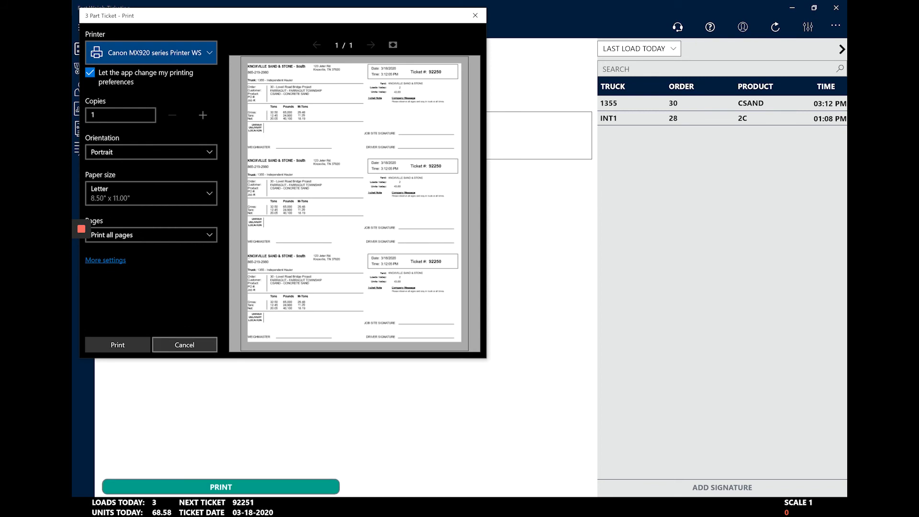
pyautogui.click(190, 345)
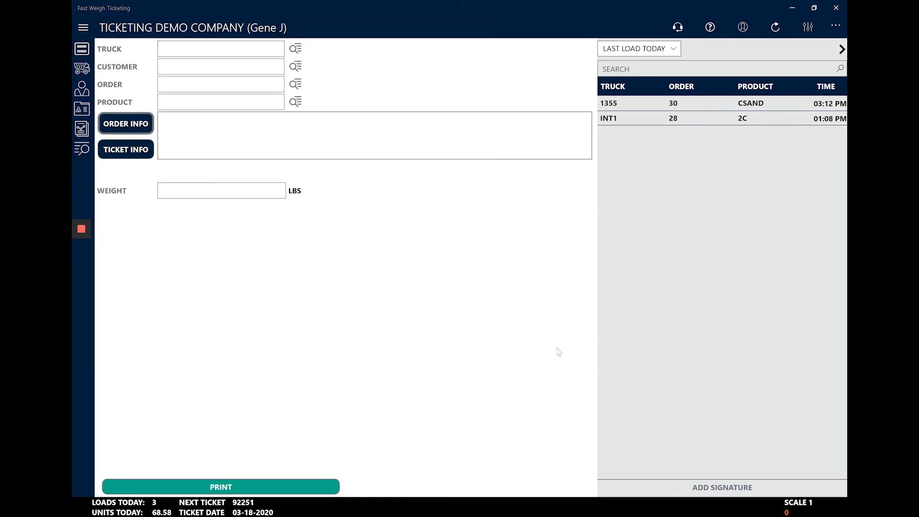
# - Start a ticket for truck INT1 on the Lovell Road Bridge Project order and select the CSAND - CONCRETE SAND product with freight
pyautogui.click(226, 47)
pyautogui.write('int1')
pyautogui.press('Tab')
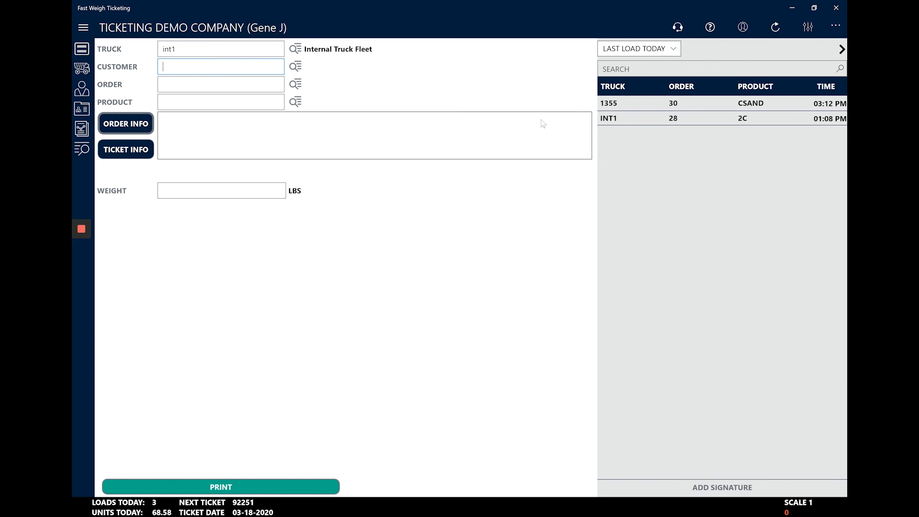
pyautogui.press('Tab')
pyautogui.write('30')
pyautogui.press('Tab')
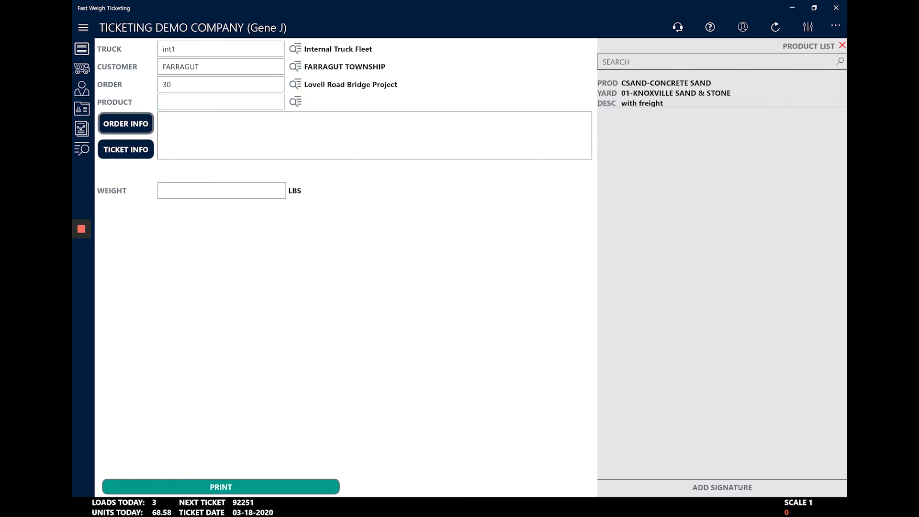
pyautogui.click(658, 99)
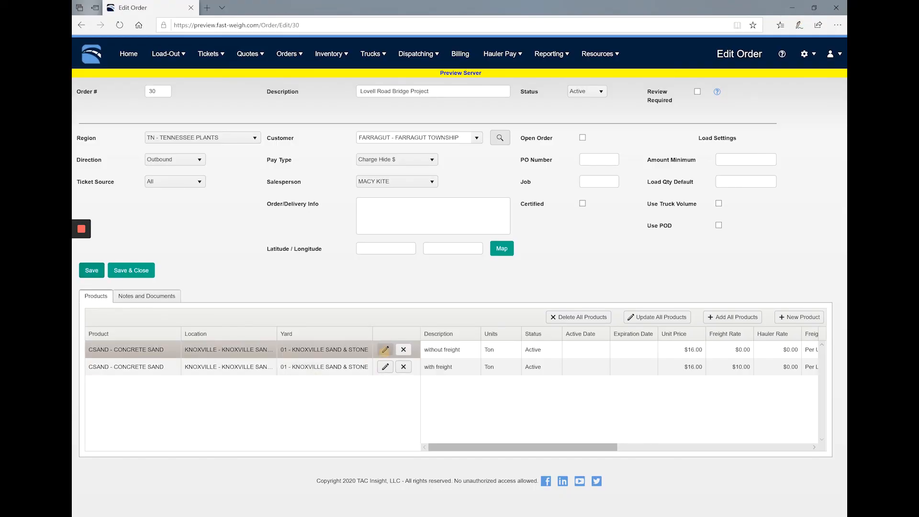
# - In the web portal's order, set the hauler of the "without freight" product line to ALL - ALL and update it
pyautogui.click(384, 350)
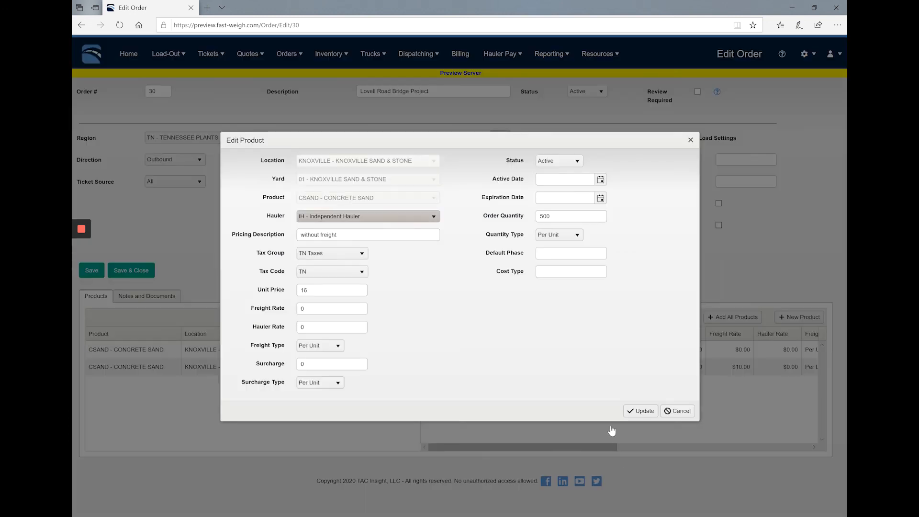
pyautogui.click(341, 214)
pyautogui.scroll(1, 326, 256)
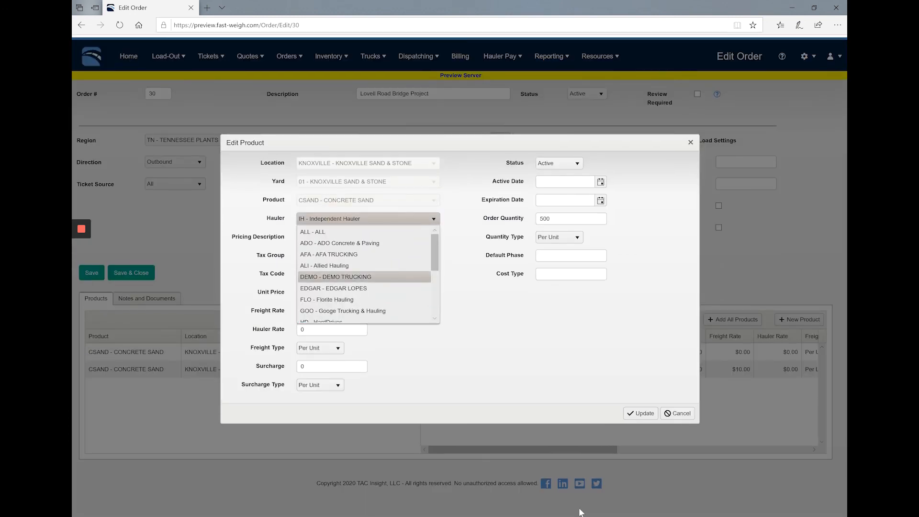
pyautogui.press('Return')
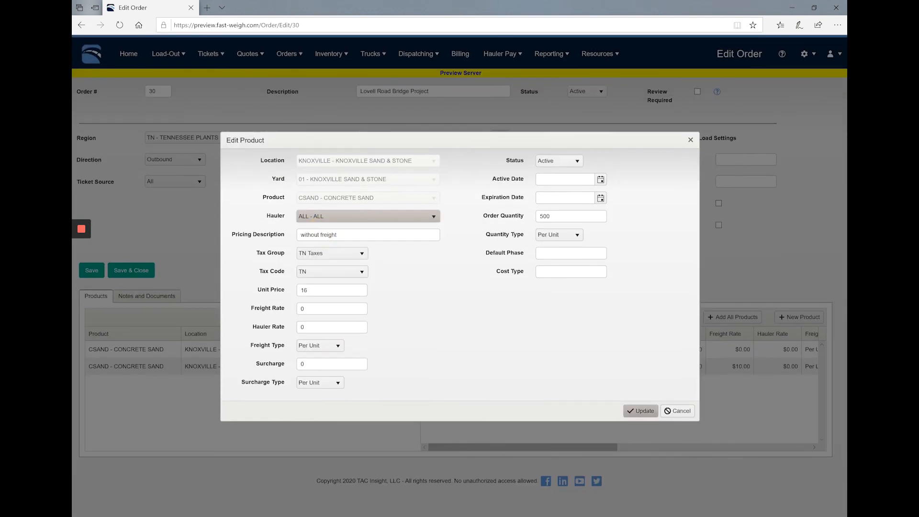
pyautogui.click(640, 411)
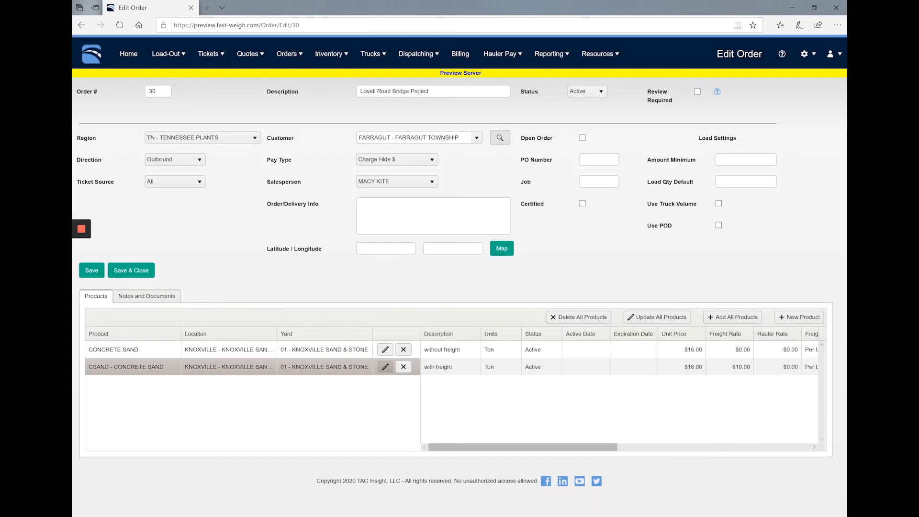
# - Set the hauler of the "with freight" product line to ALL - ALL and update it
pyautogui.click(386, 366)
pyautogui.click(364, 220)
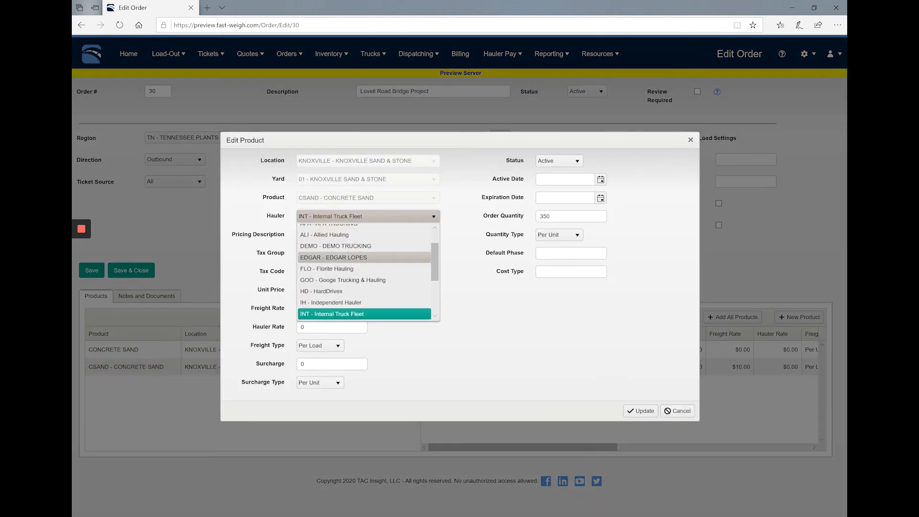
pyautogui.click(320, 231)
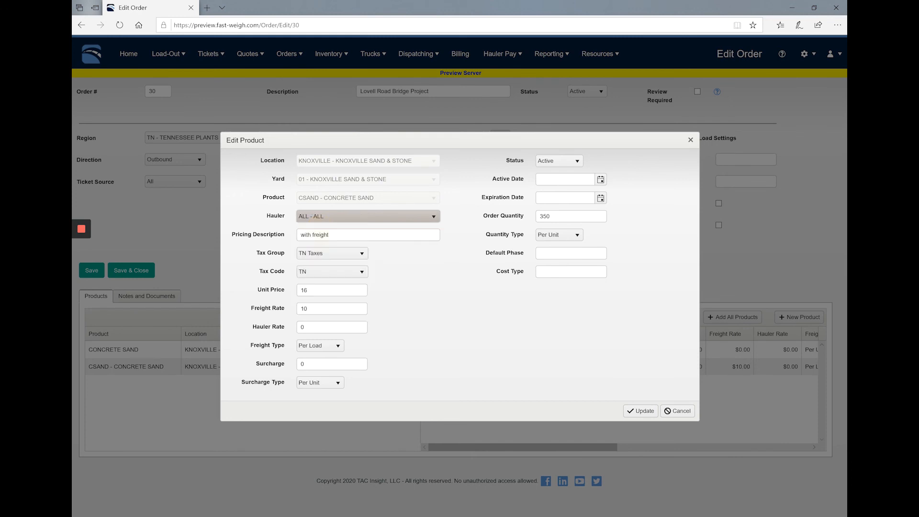
pyautogui.click(640, 410)
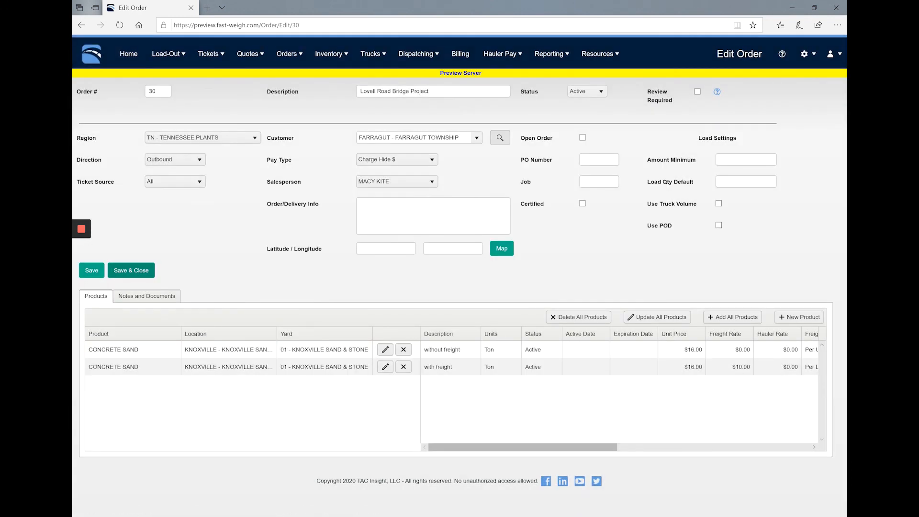
# - Save and close the order, and refresh the data in Fast Weigh Ticketing
pyautogui.click(127, 275)
pyautogui.hotkey('alt', 'Tab')
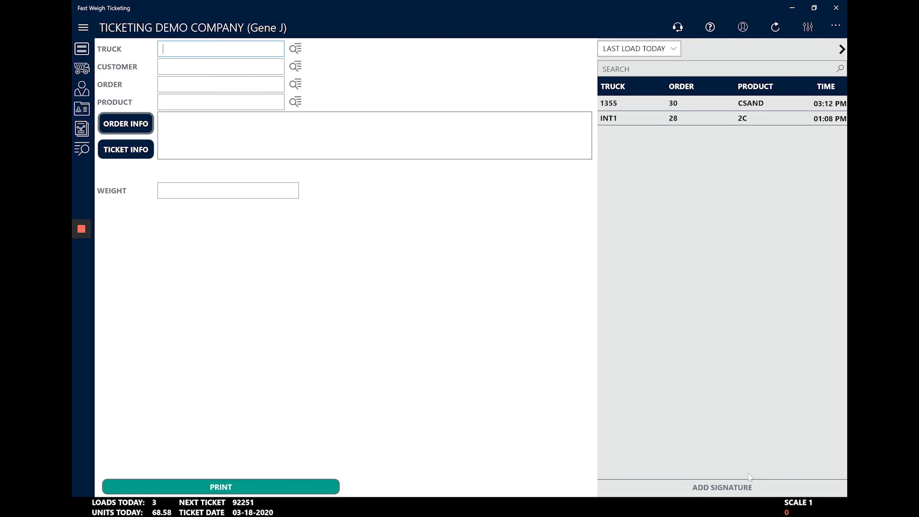
pyautogui.click(773, 27)
# - Start a ticket for truck 1123 on the Lovell Road Bridge Project order and list the products available for it
pyautogui.click(296, 48)
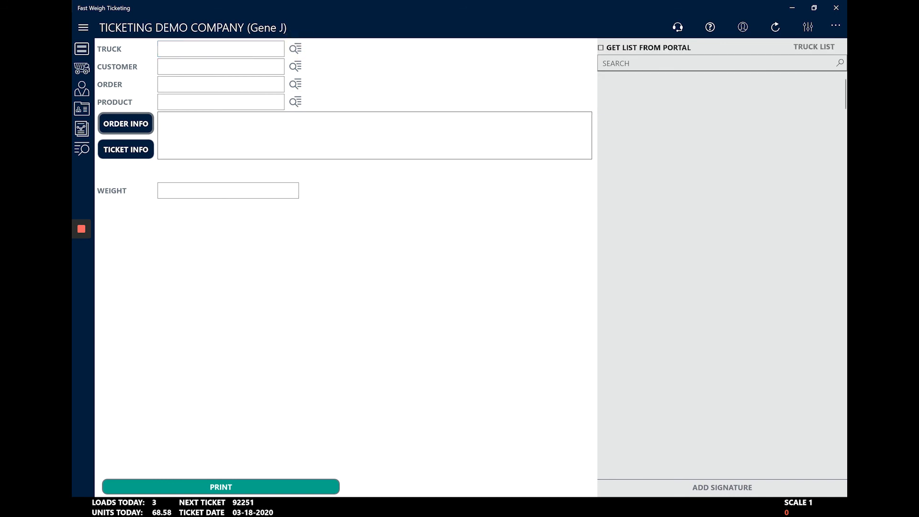
pyautogui.click(653, 266)
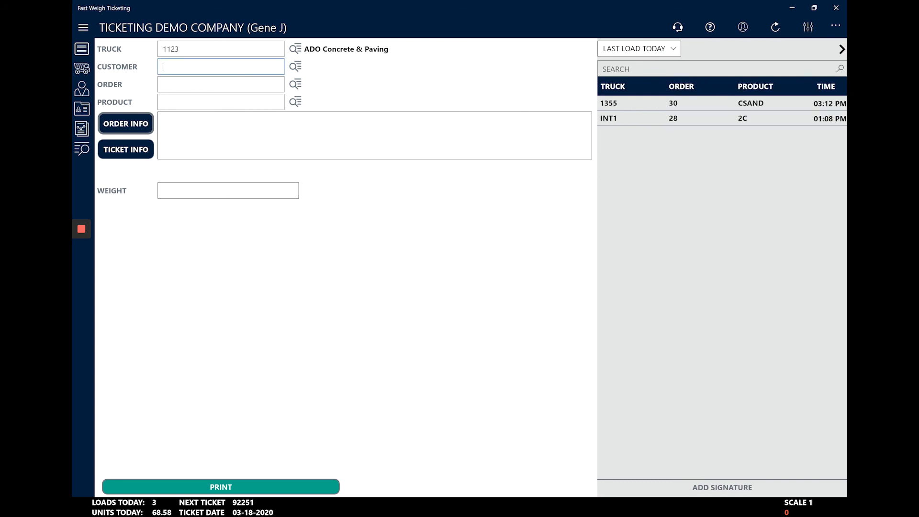
pyautogui.press('Tab')
pyautogui.write('30')
pyautogui.press('Tab')
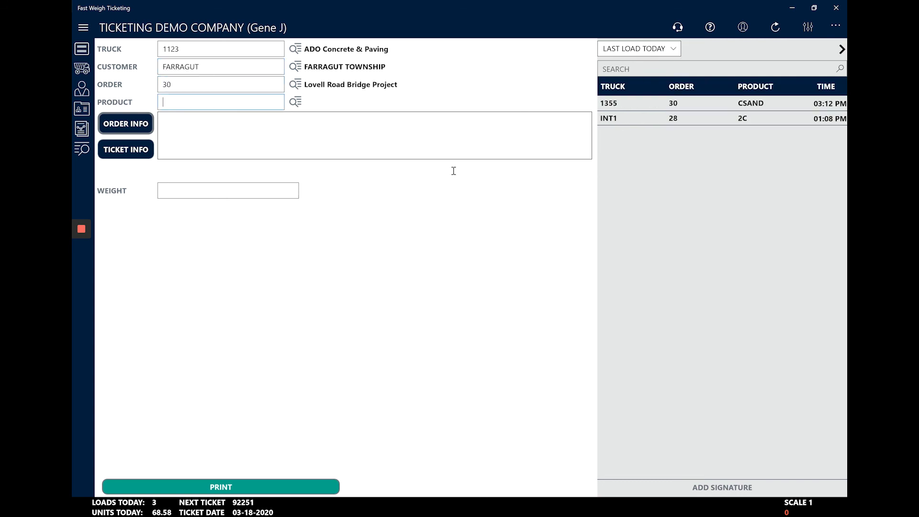
pyautogui.click(295, 102)
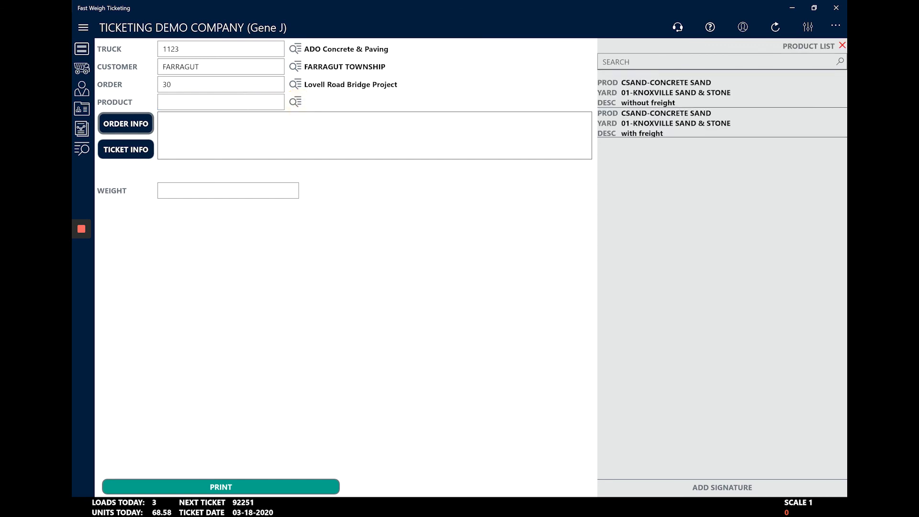